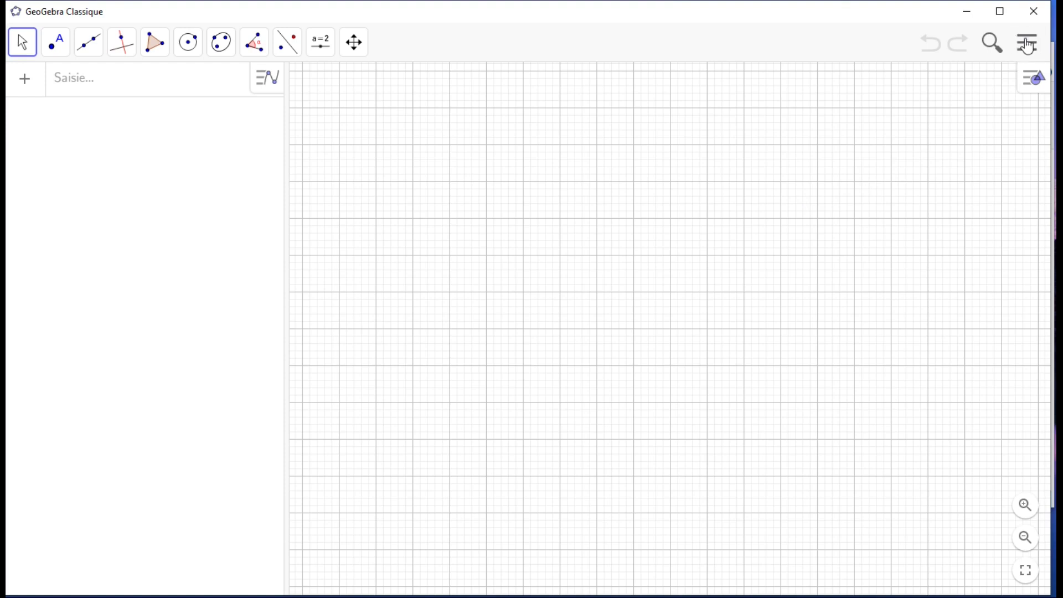
click(1029, 46)
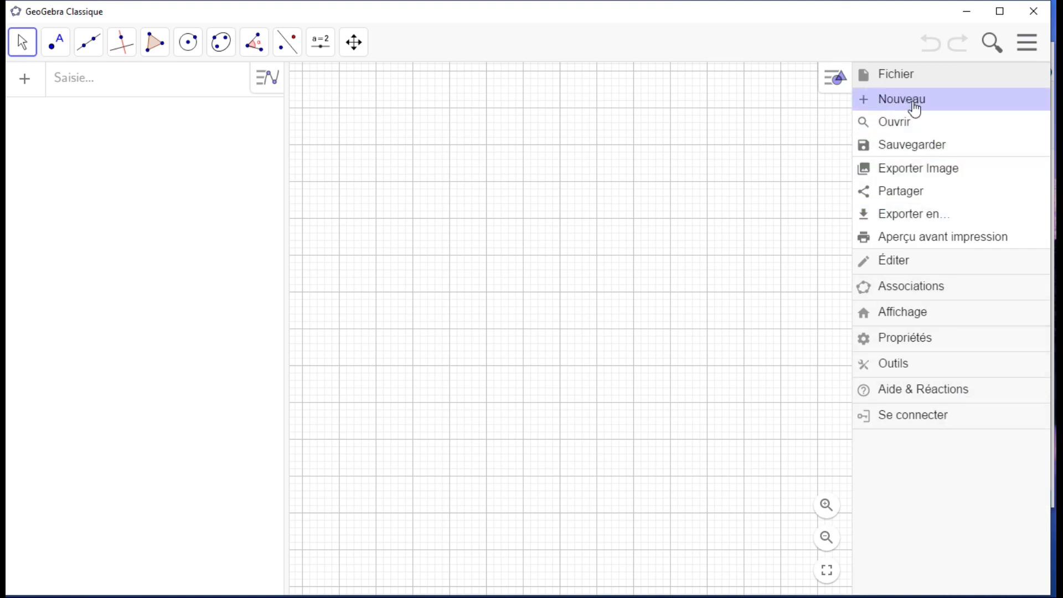
click(1028, 46)
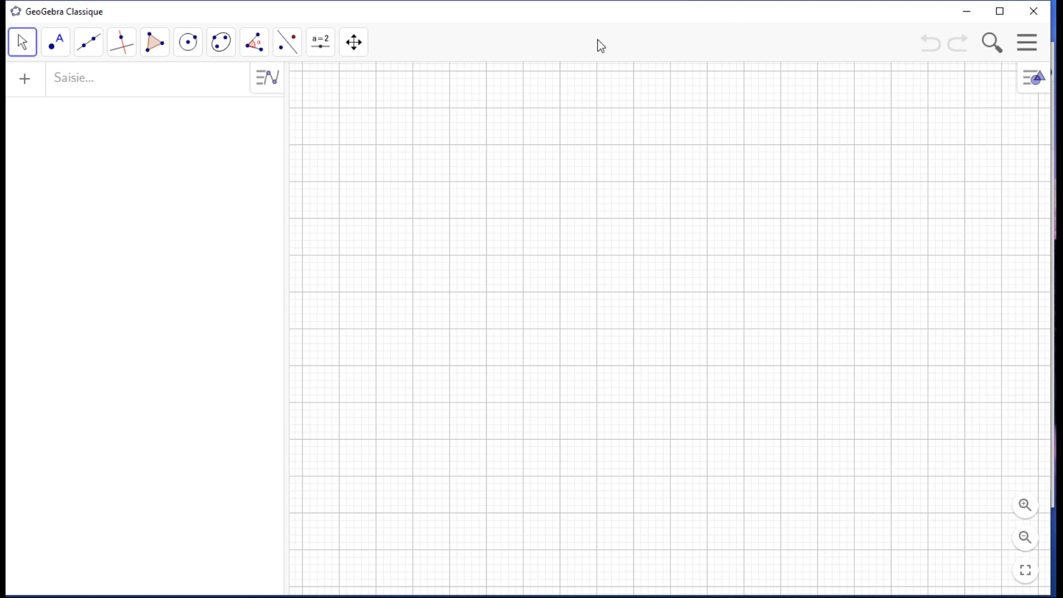
click(1036, 79)
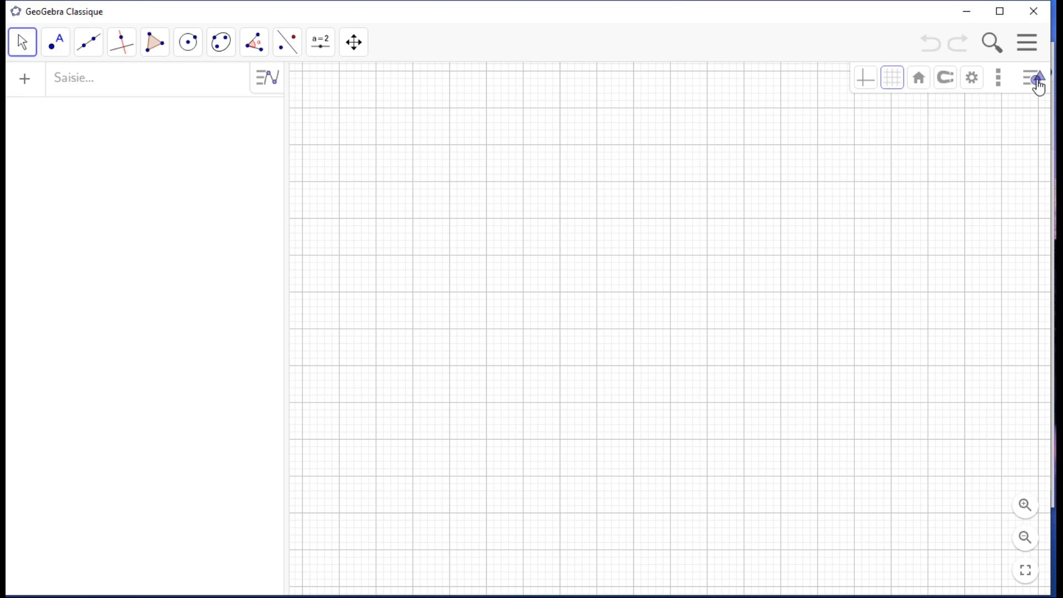
click(57, 45)
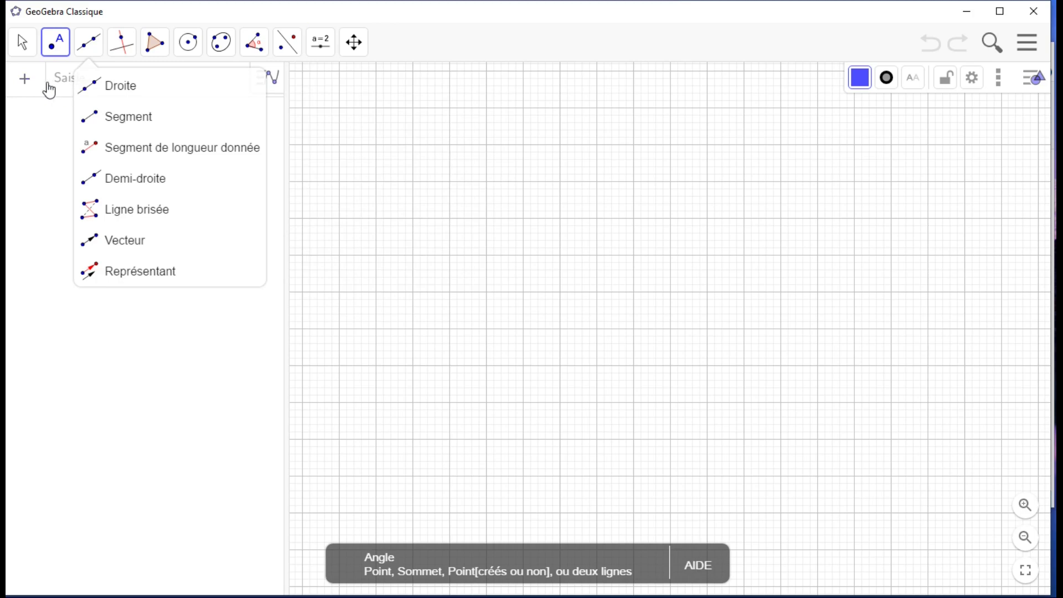
Hide the Algèbre view so that only the Graphique view is displayed
click(1037, 45)
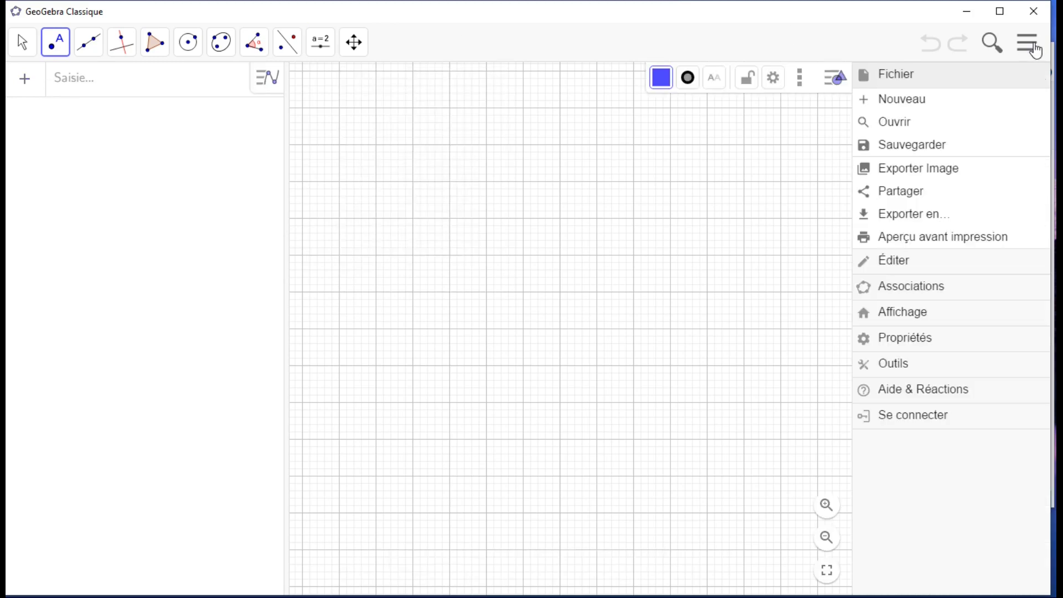
click(896, 314)
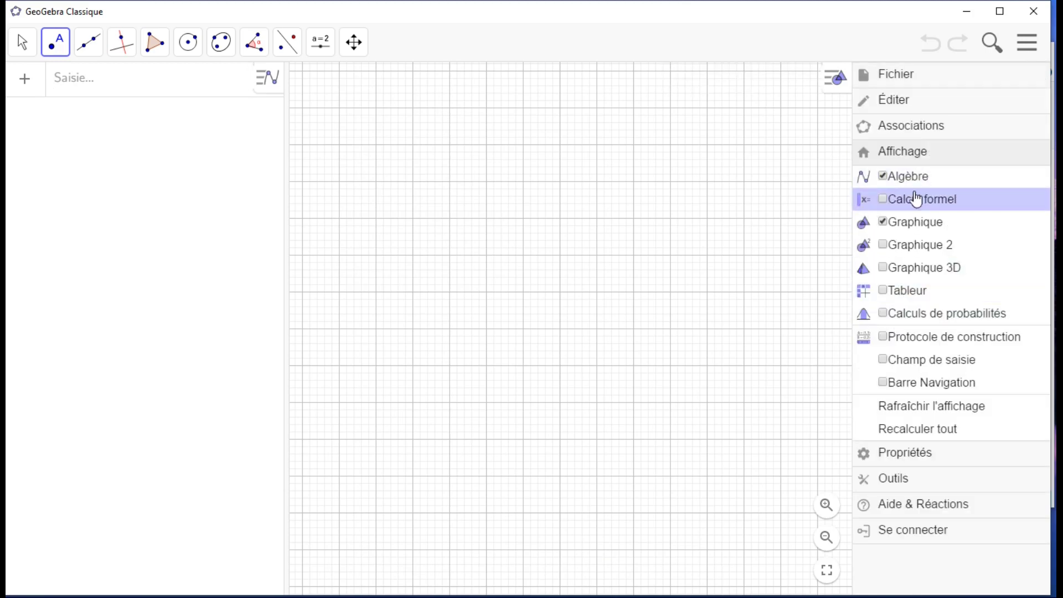
click(885, 177)
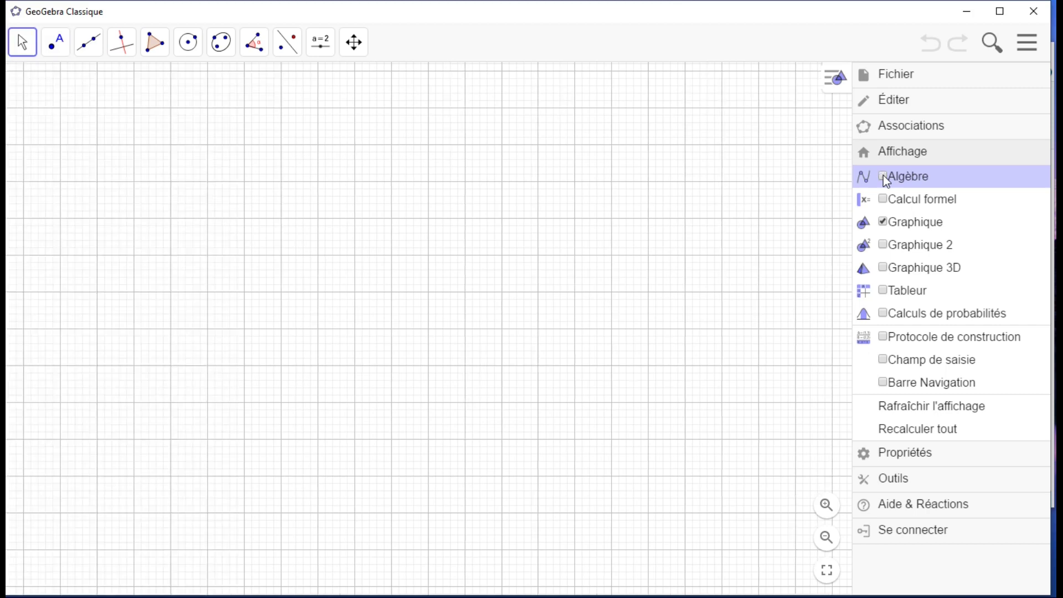
click(1032, 51)
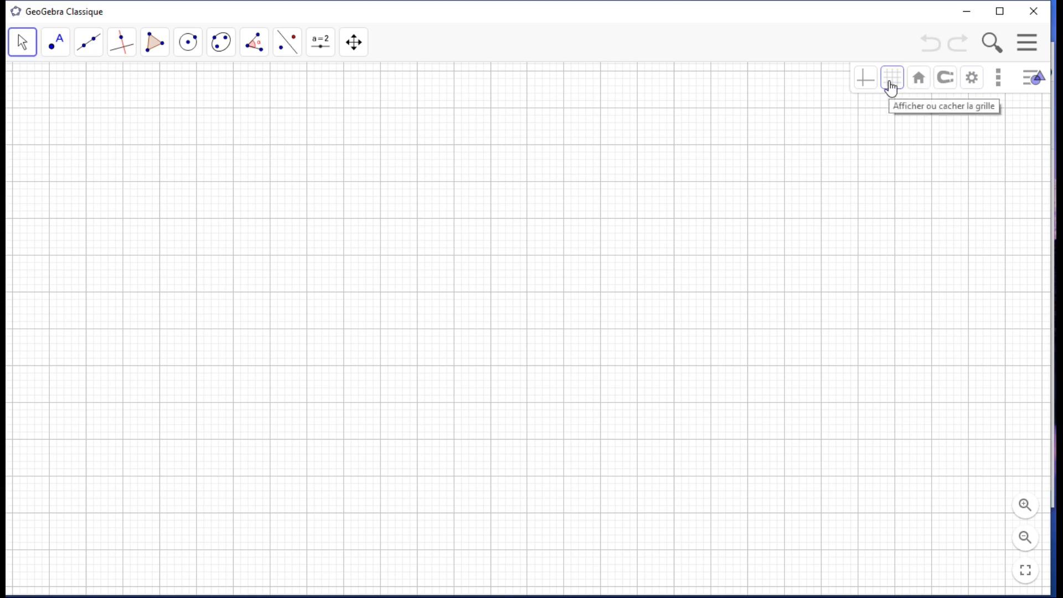
Toggle the coordinate axes of the Graphique view on and off twice
click(867, 87)
click(867, 88)
click(867, 88)
click(867, 88)
Remove the grid from the Graphique view by choosing the no-grid option, and collapse the style options
click(886, 88)
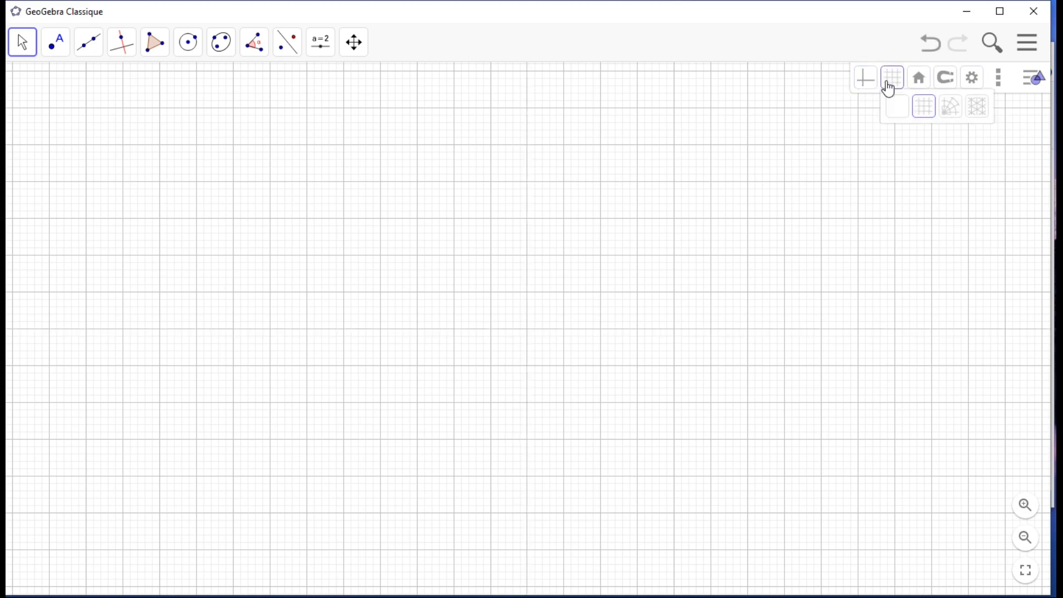
click(900, 109)
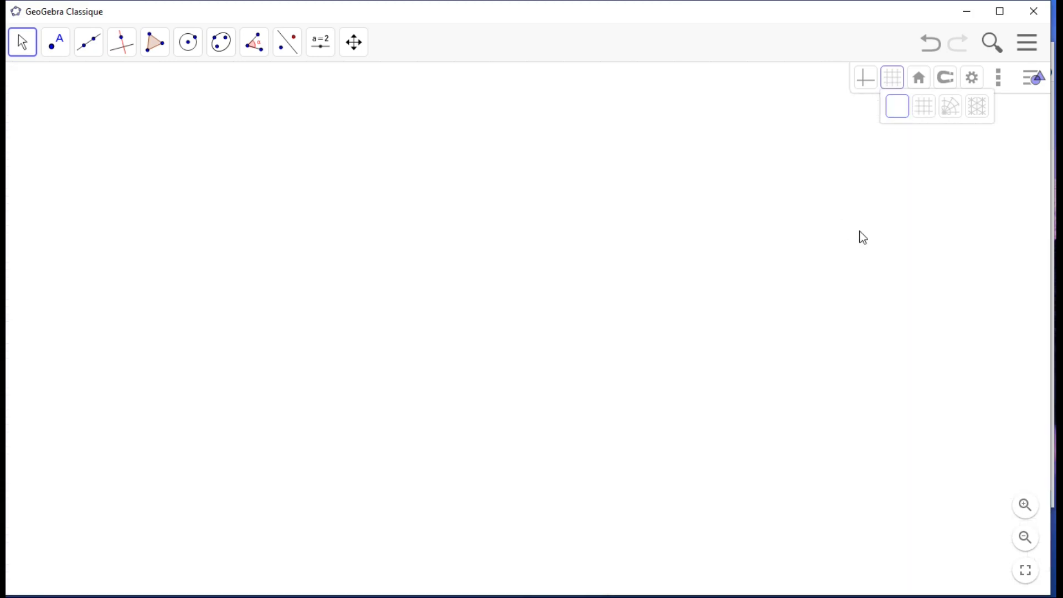
click(1023, 85)
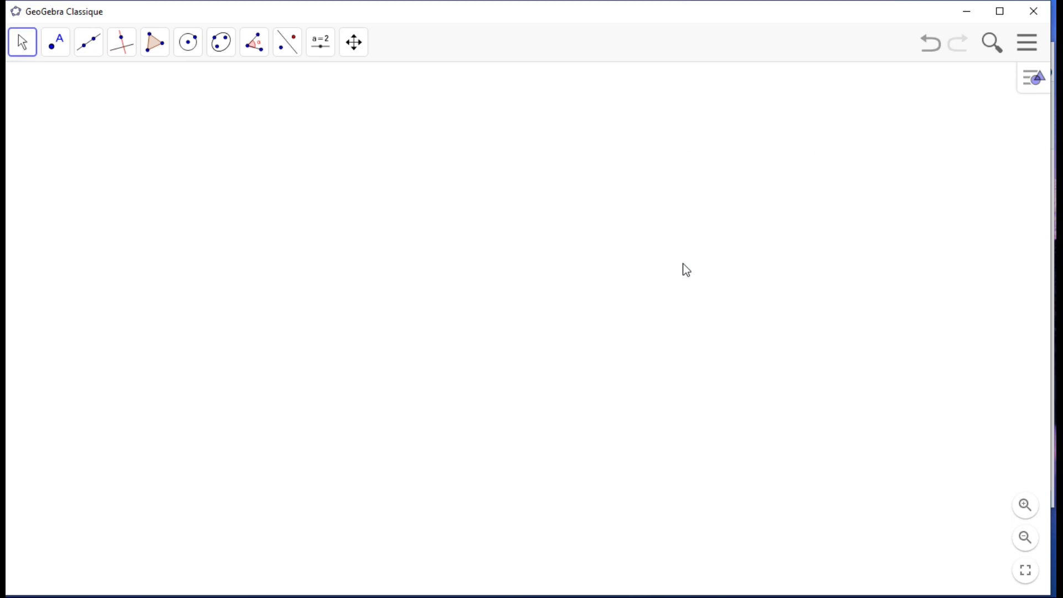
Set the global labelling option (Etiquetage) to "Seulement les nouveaux points"
click(1029, 45)
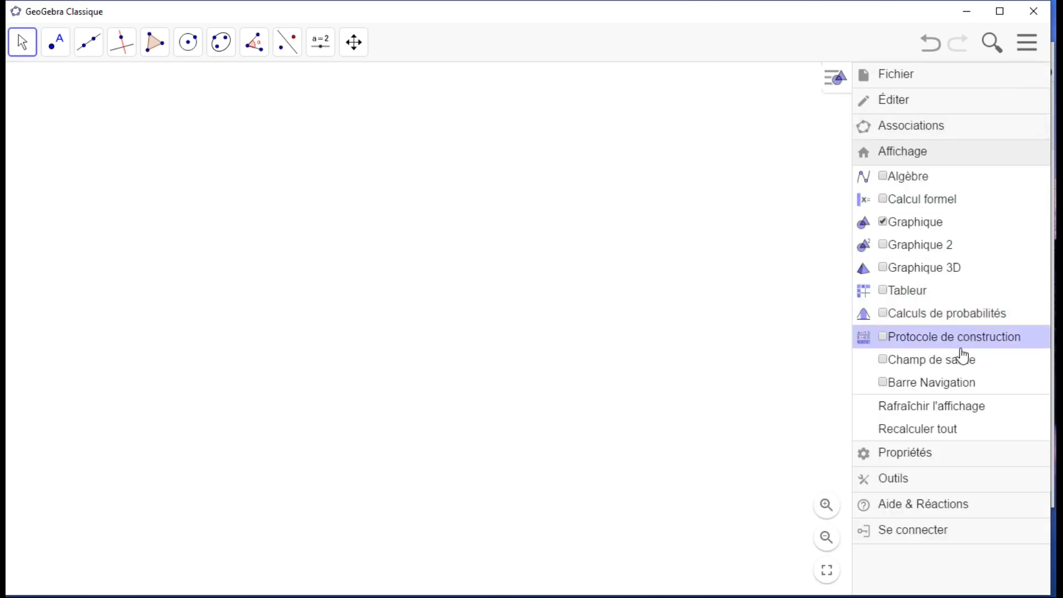
click(902, 463)
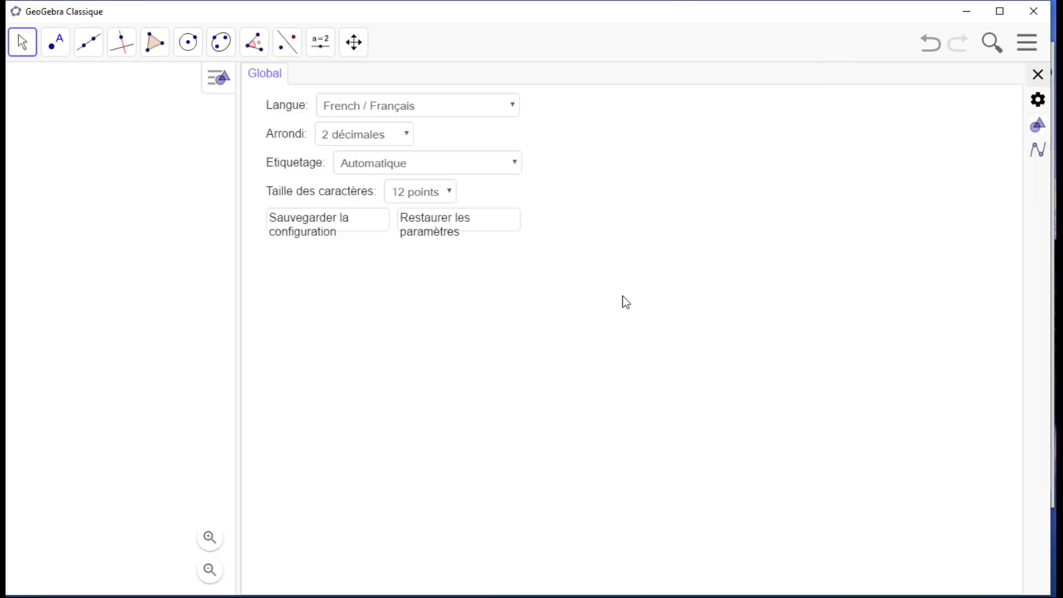
click(408, 137)
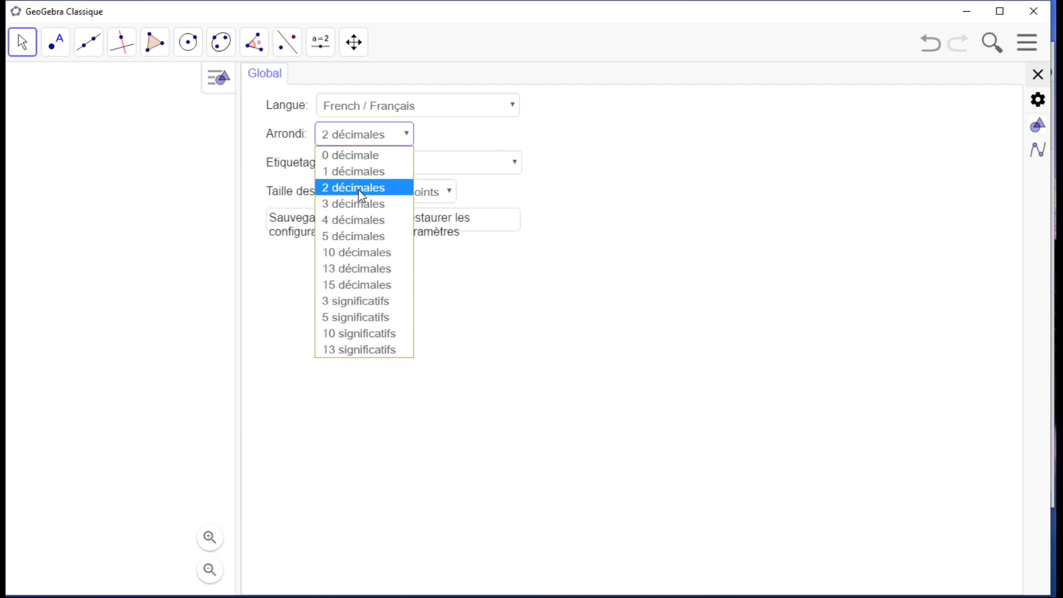
click(576, 147)
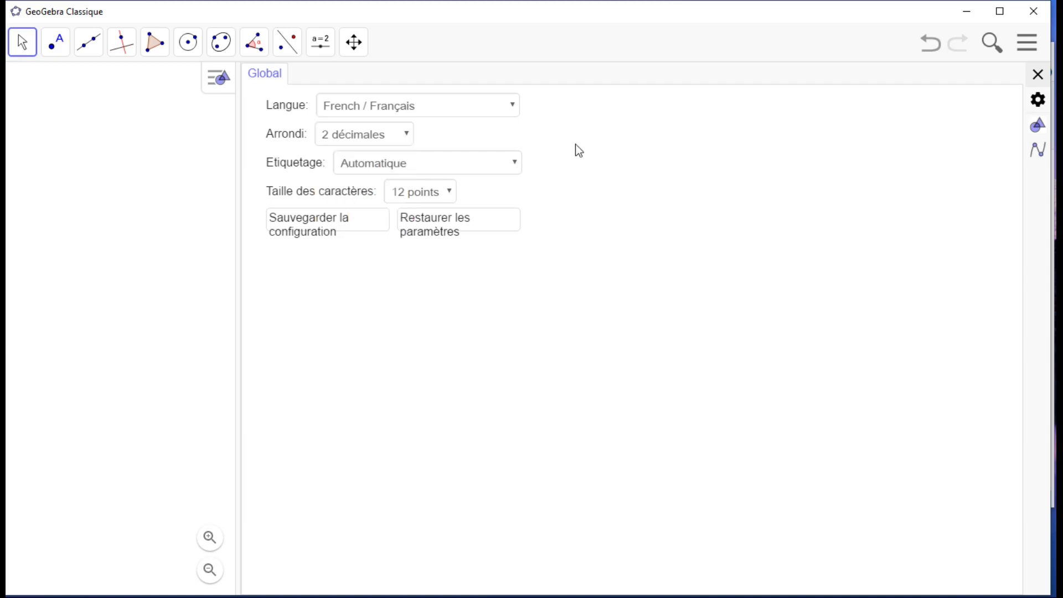
click(515, 164)
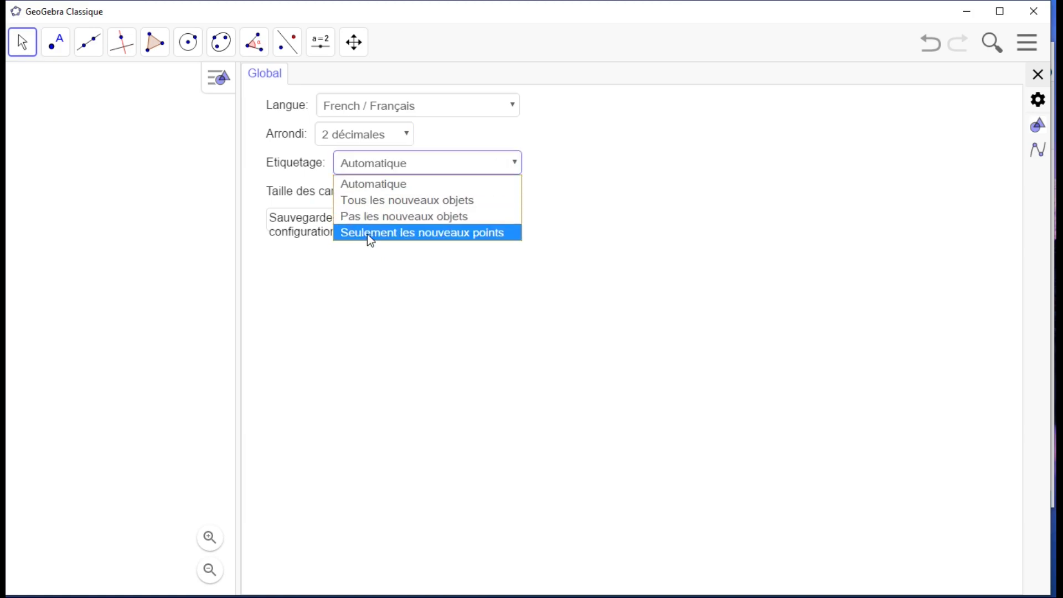
click(440, 235)
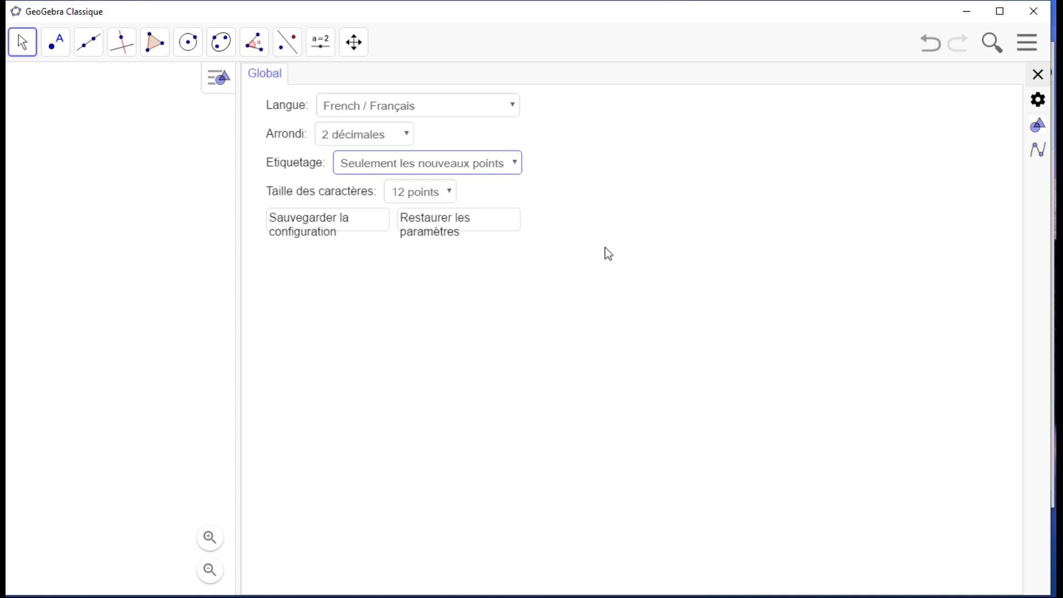
Set the global font size to 18 points, save the configuration and close the settings
click(452, 194)
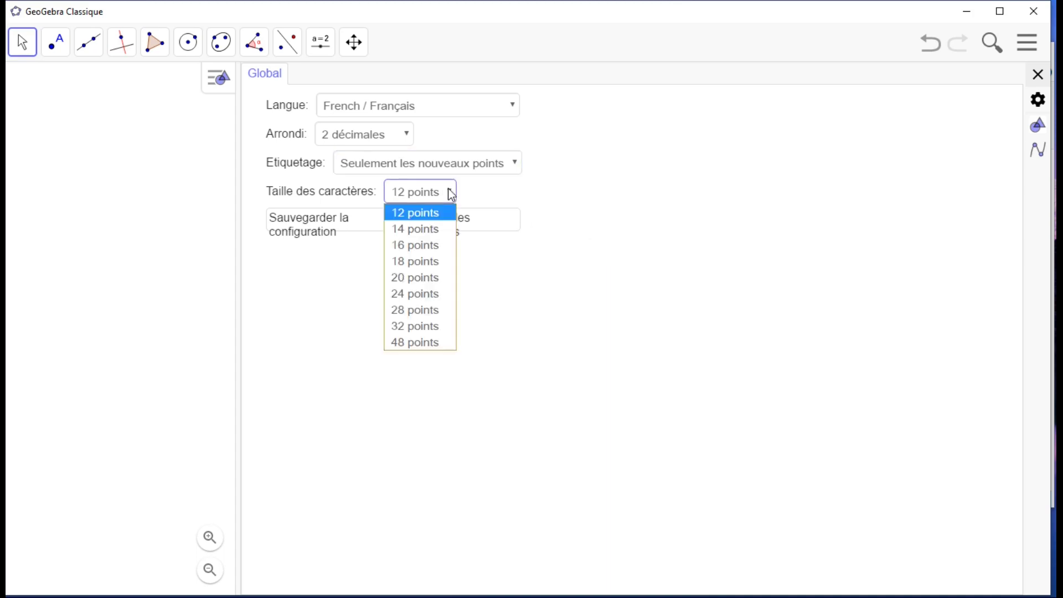
click(424, 267)
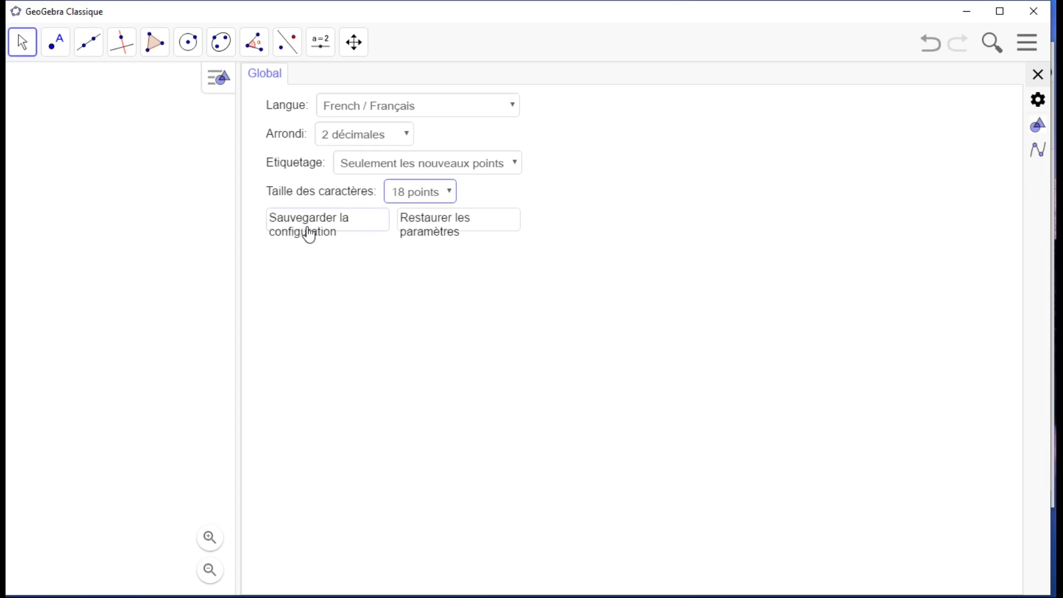
click(329, 234)
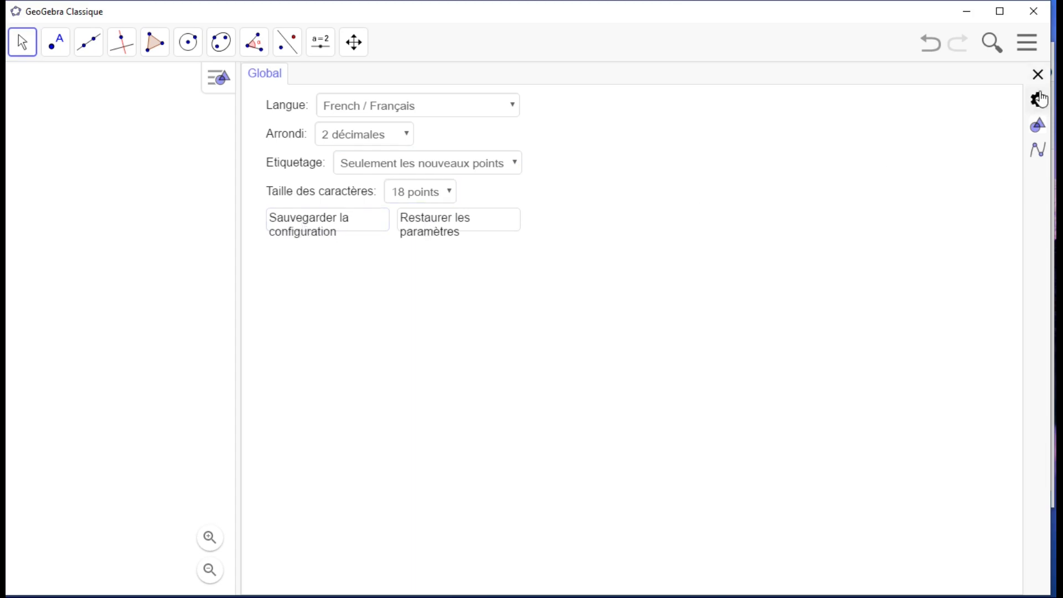
click(1038, 75)
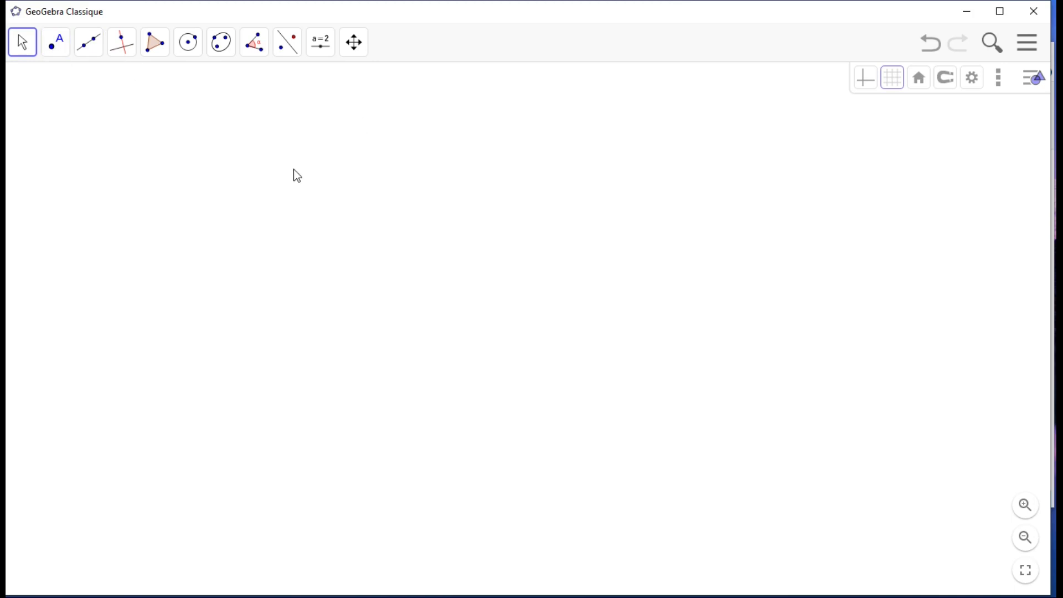
Place a free point A in the empty Graphique view
click(57, 60)
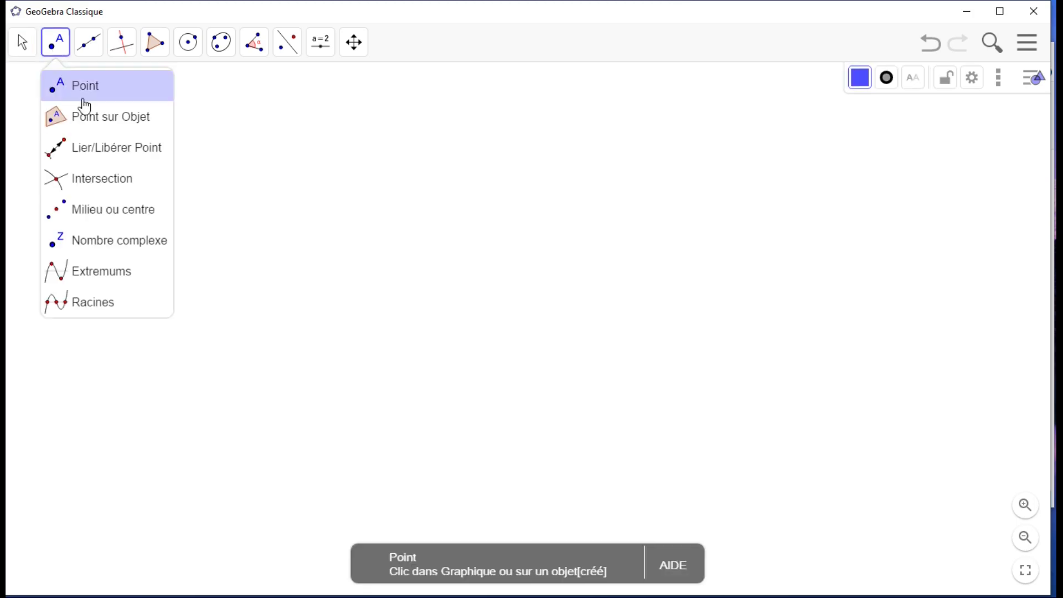
click(80, 95)
click(124, 163)
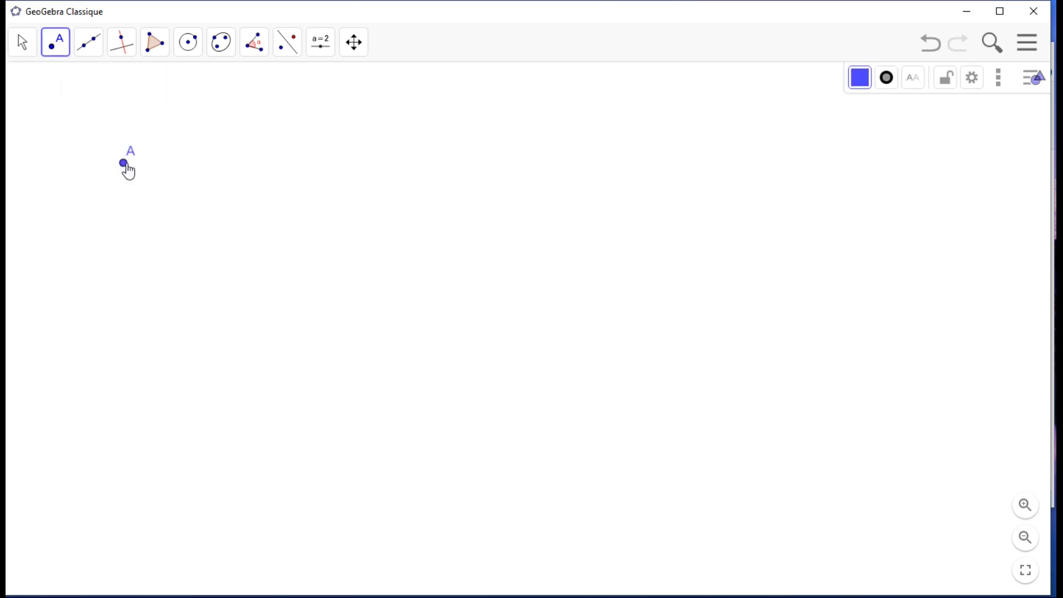
Change the point style from a filled dot to a cross for point A and new points
click(61, 52)
click(72, 87)
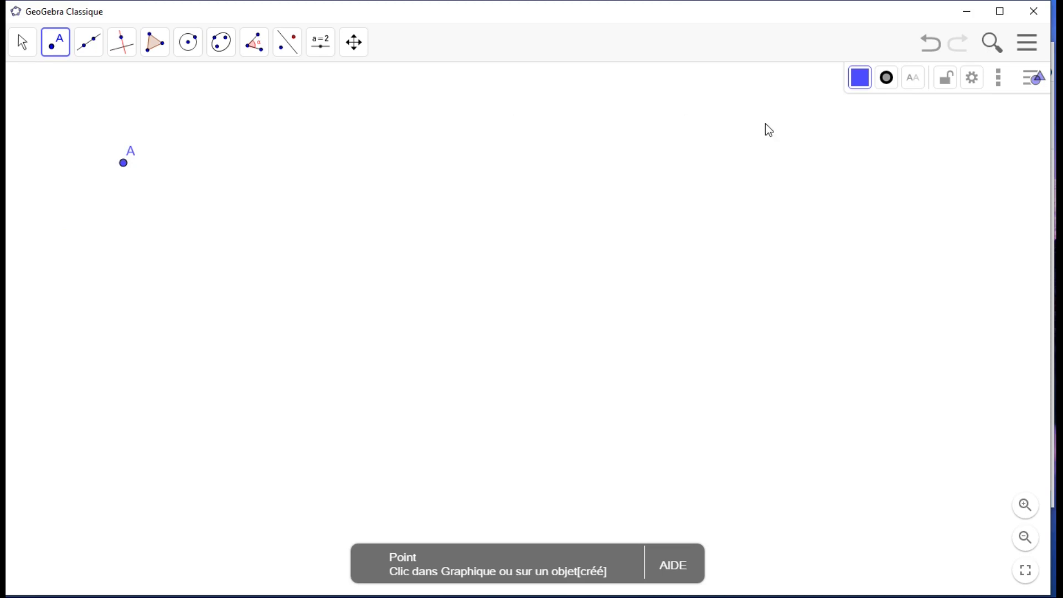
click(886, 84)
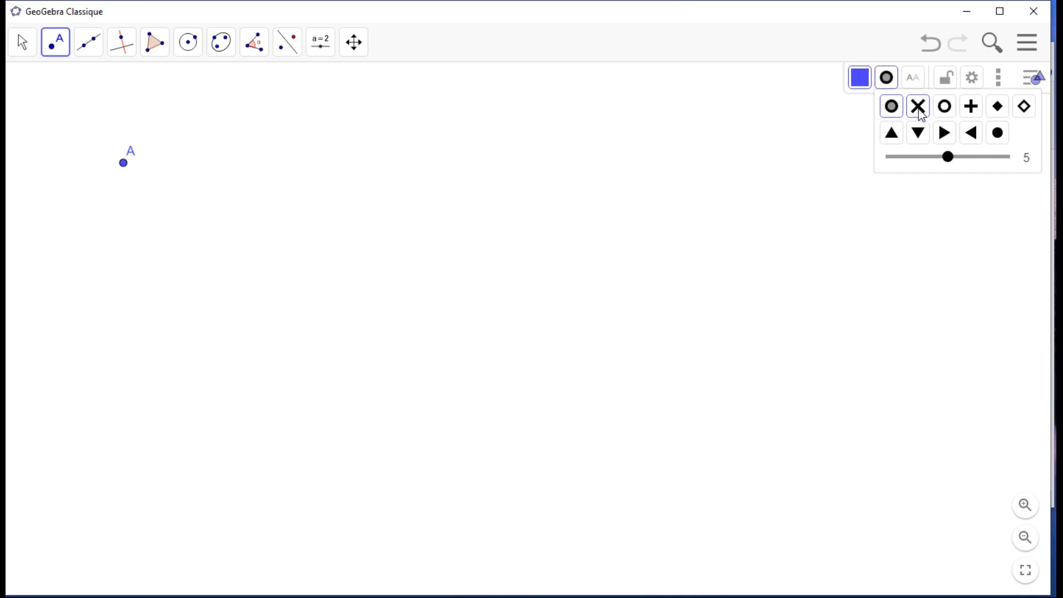
click(919, 114)
click(893, 88)
click(887, 83)
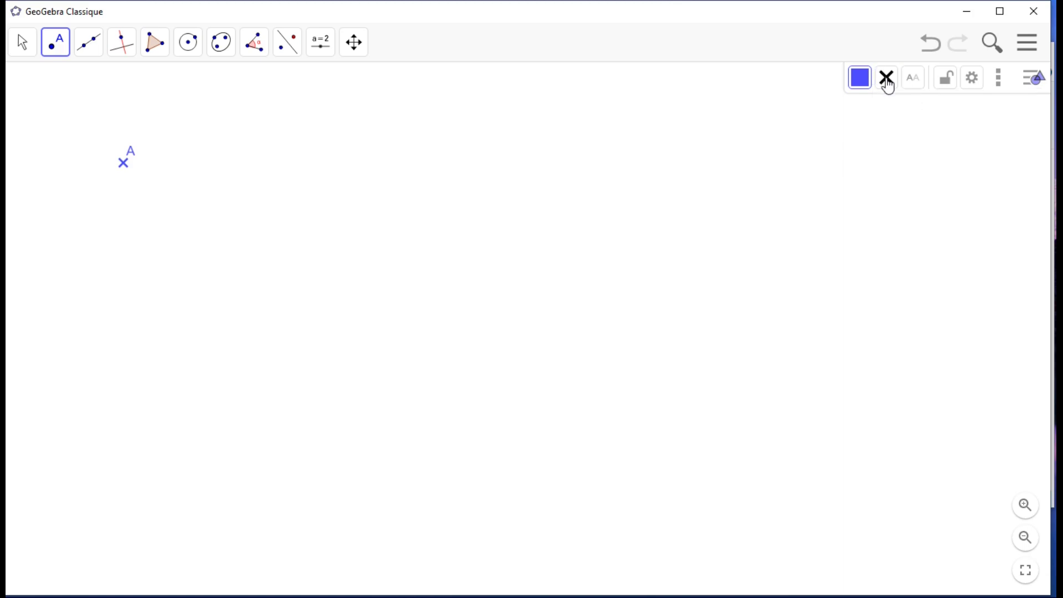
Place four more free points, B, C, D and E, spread around point A
click(210, 121)
click(307, 197)
click(60, 232)
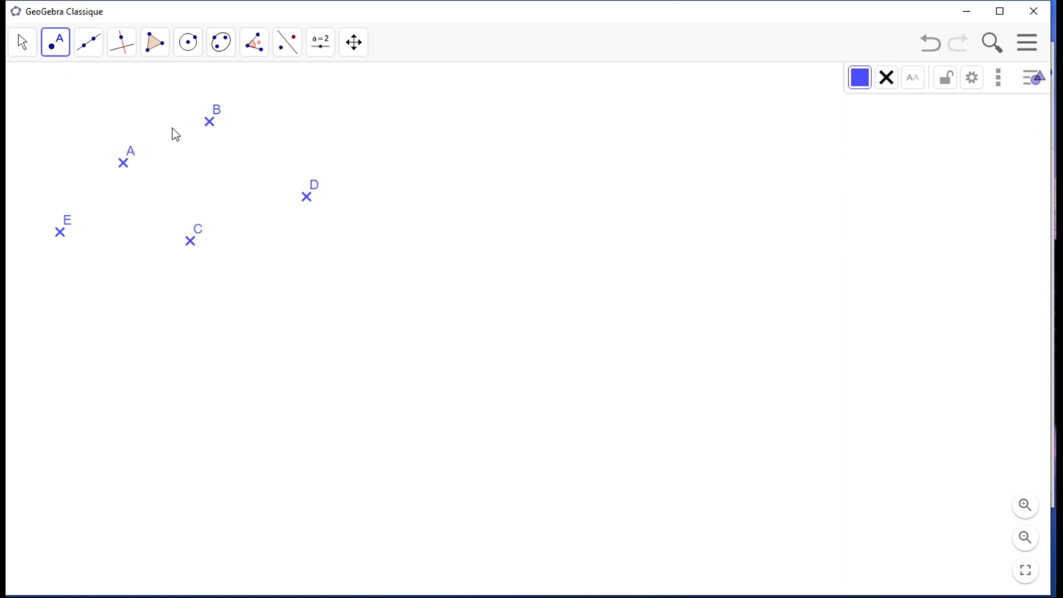
click(87, 54)
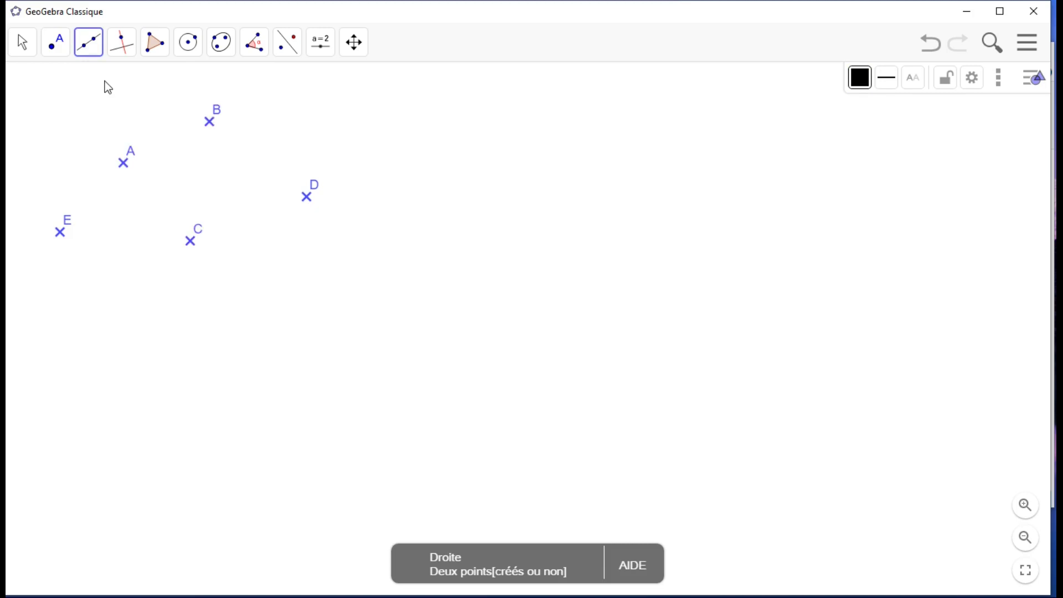
click(895, 89)
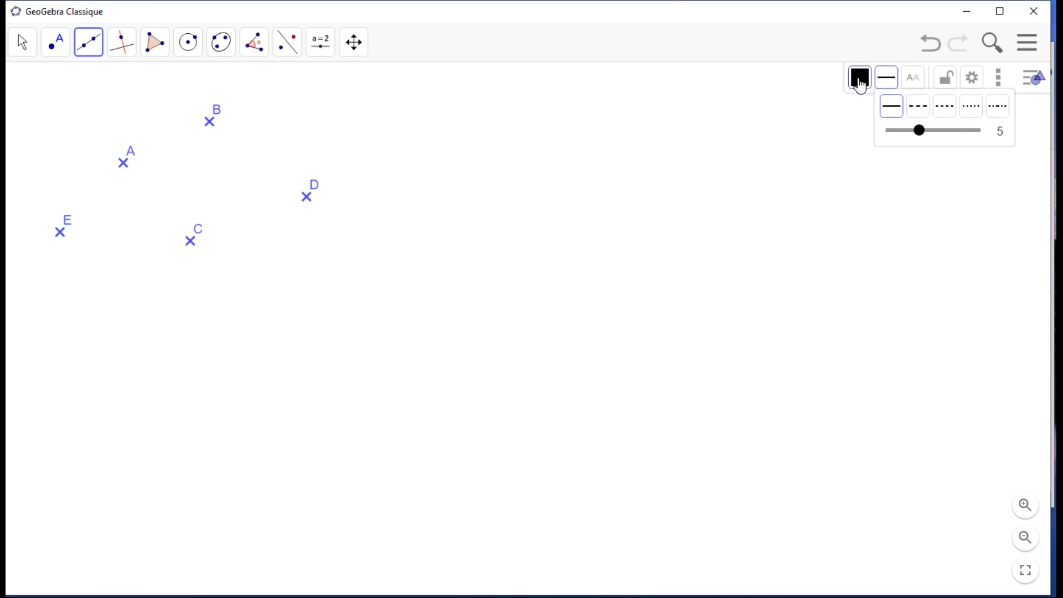
click(428, 45)
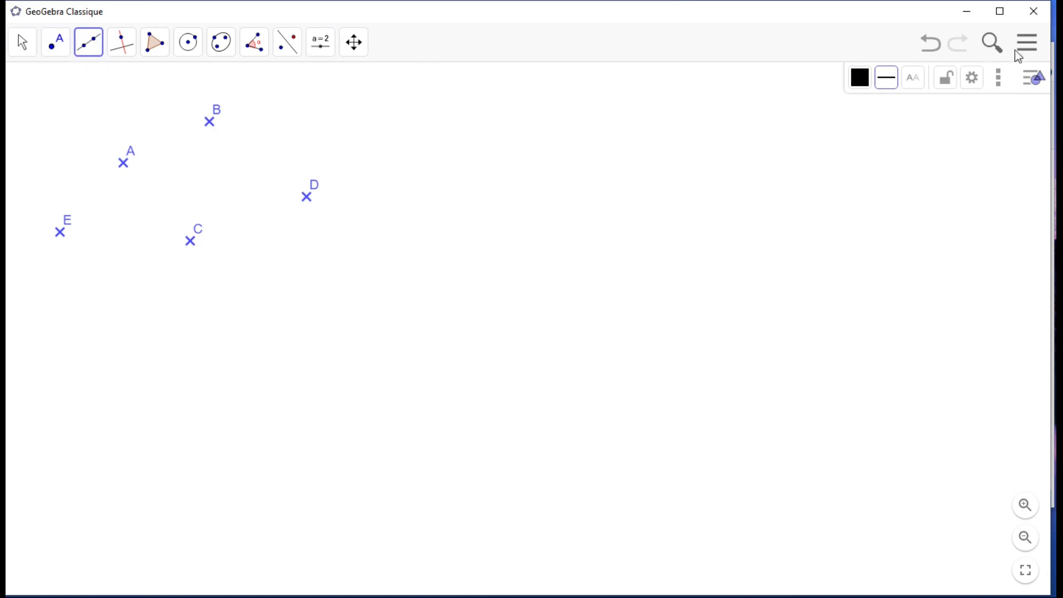
click(1031, 45)
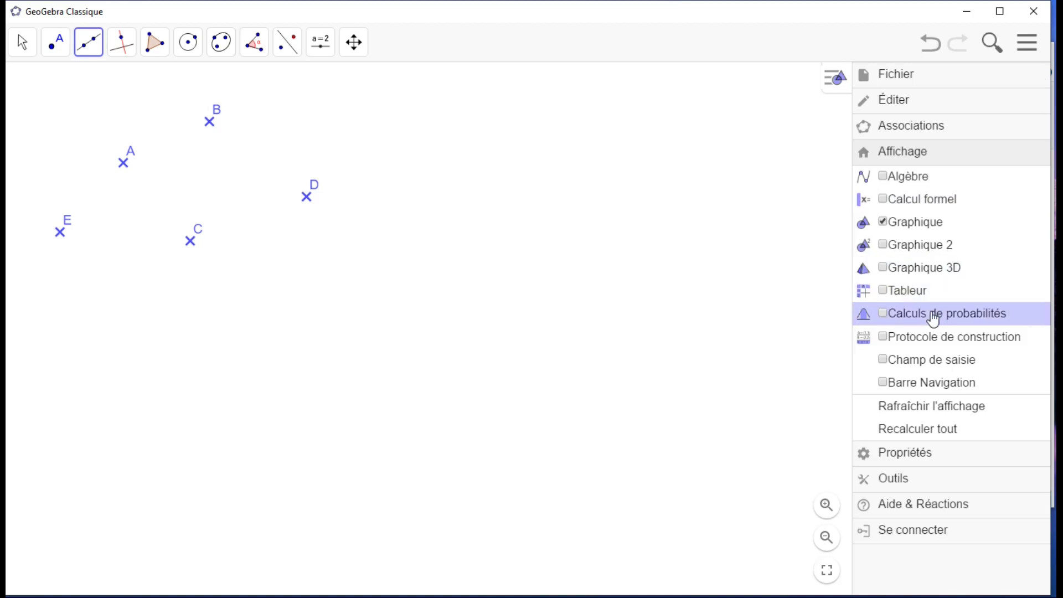
click(898, 456)
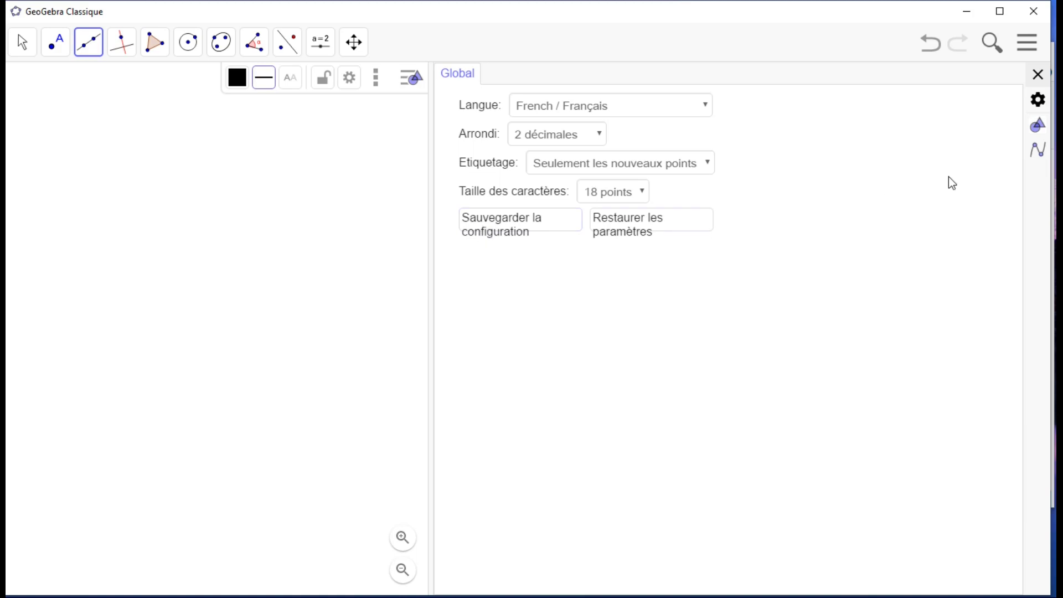
click(1039, 74)
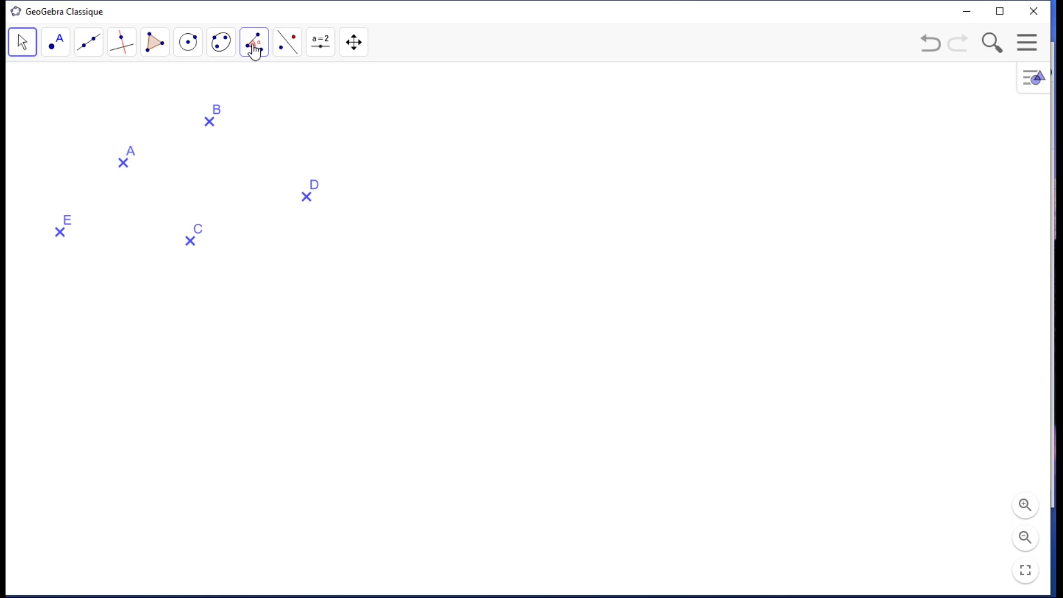
Draw a large triangle with the Polygon tool in the empty area beside the five free points
click(153, 51)
click(167, 91)
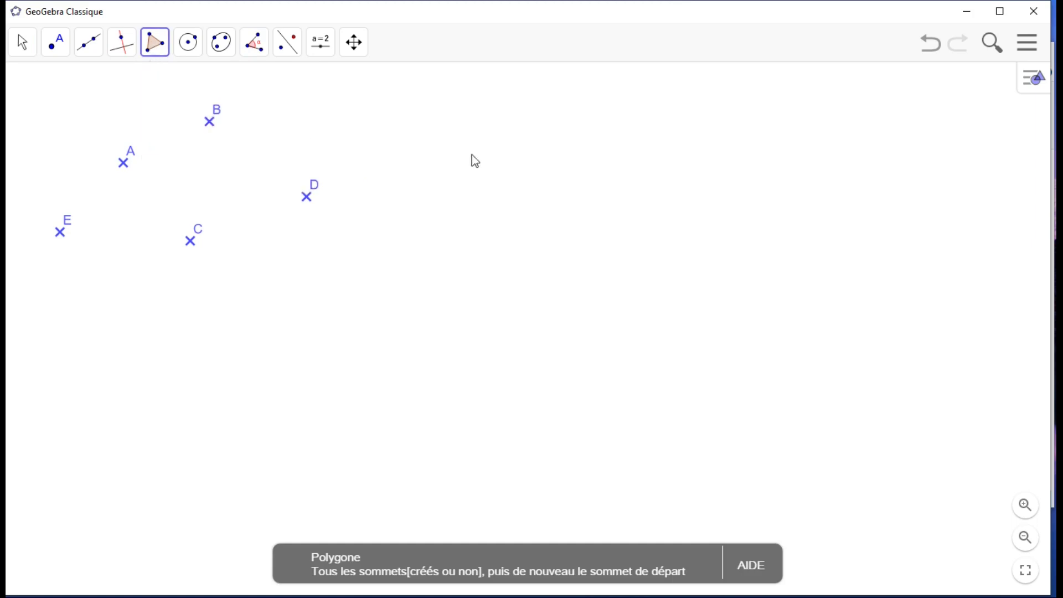
click(472, 154)
click(361, 336)
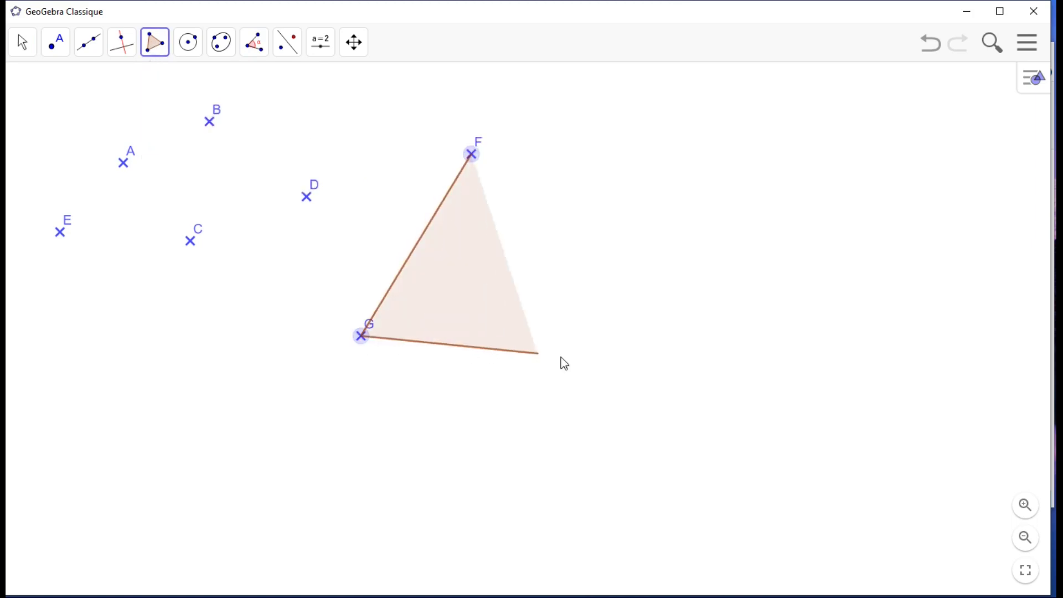
click(632, 364)
click(472, 155)
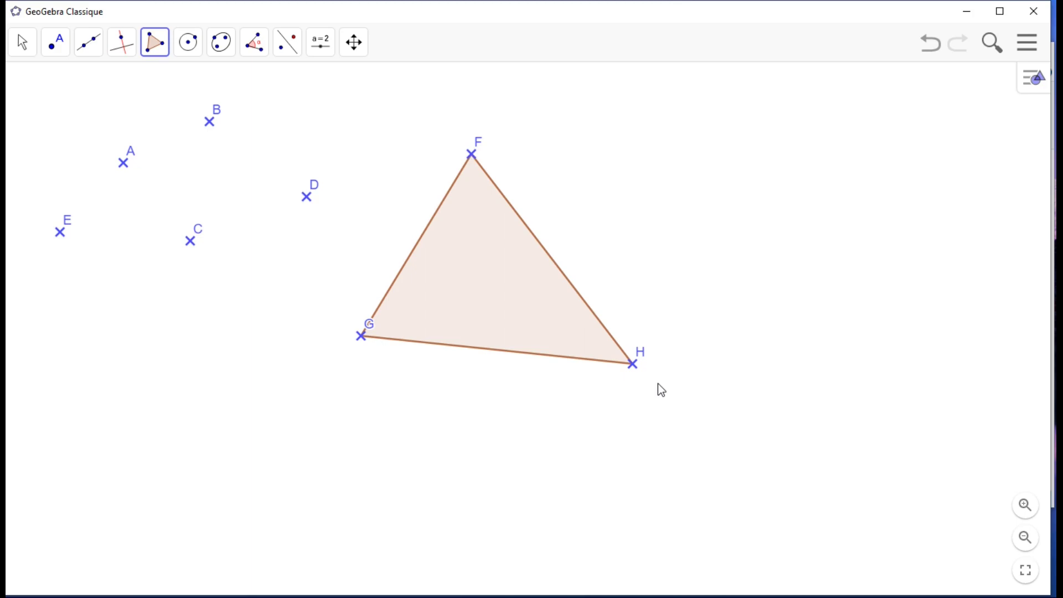
Measure the triangle's angle at vertex F in the order G, F, H and move its label inside the triangle
click(257, 48)
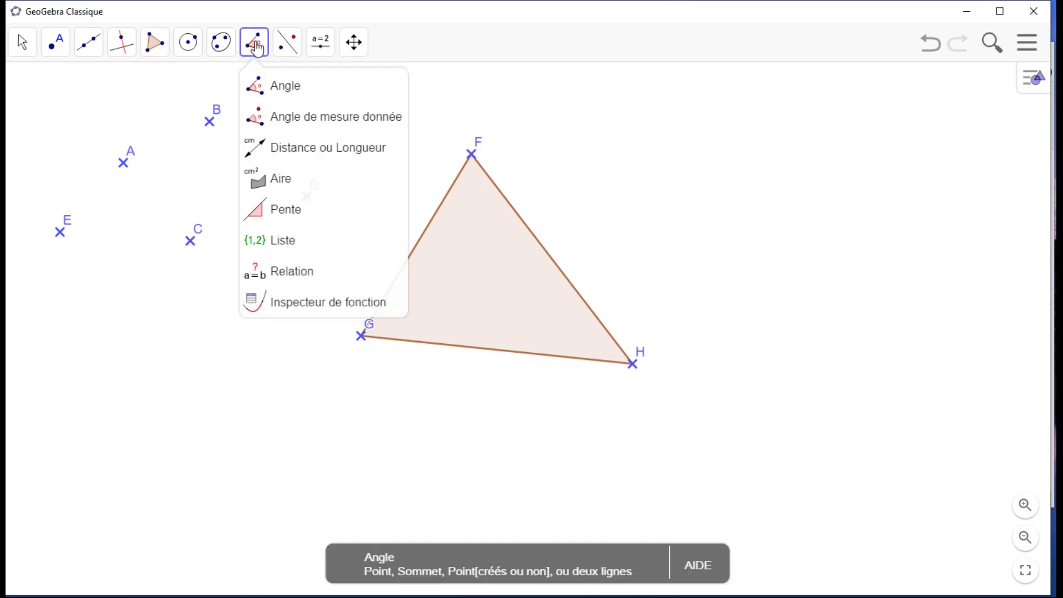
click(285, 85)
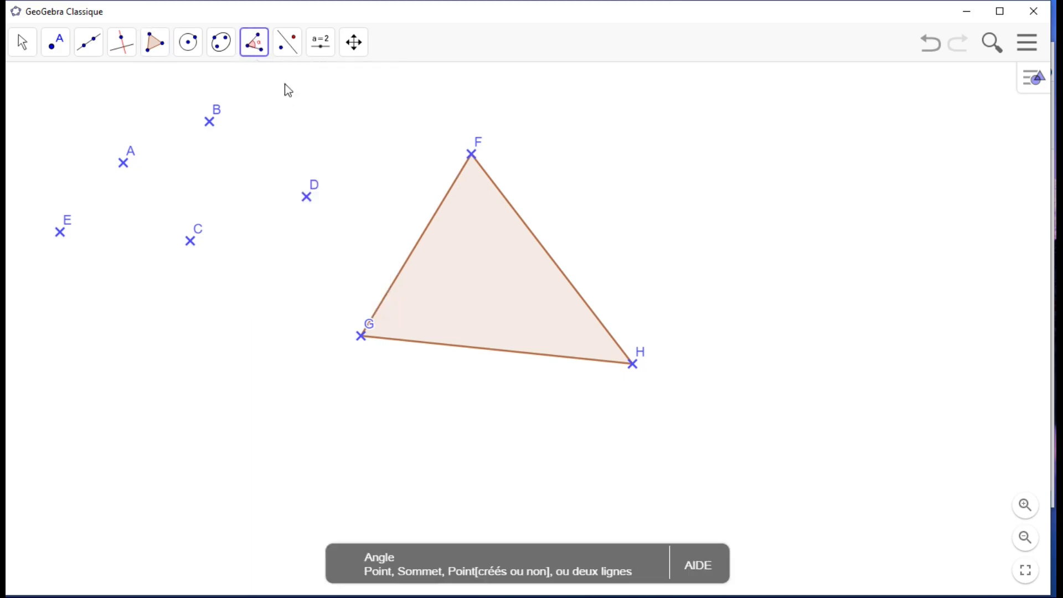
click(362, 339)
click(472, 155)
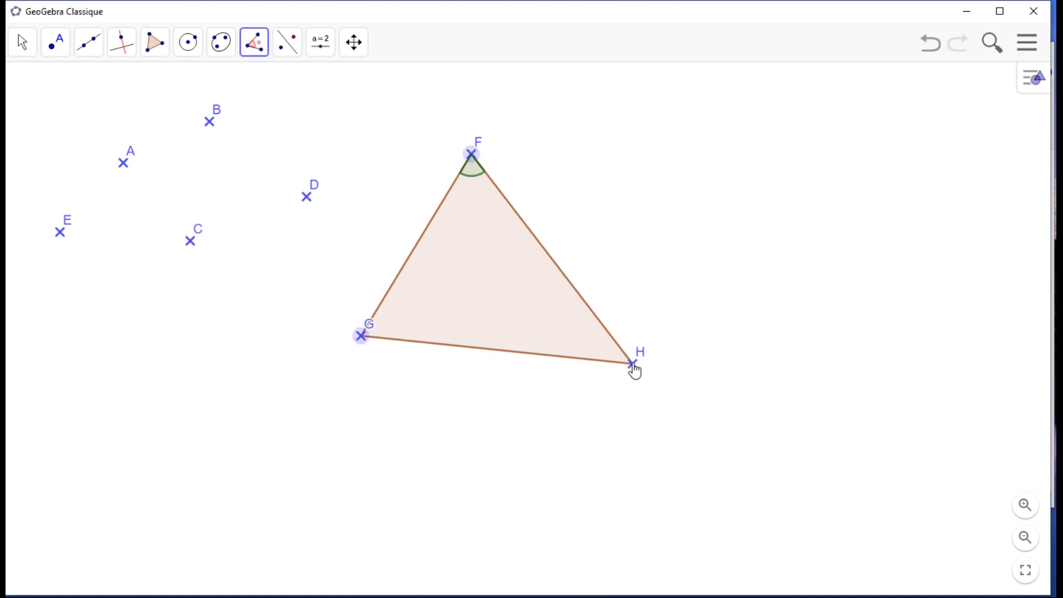
click(632, 365)
click(26, 44)
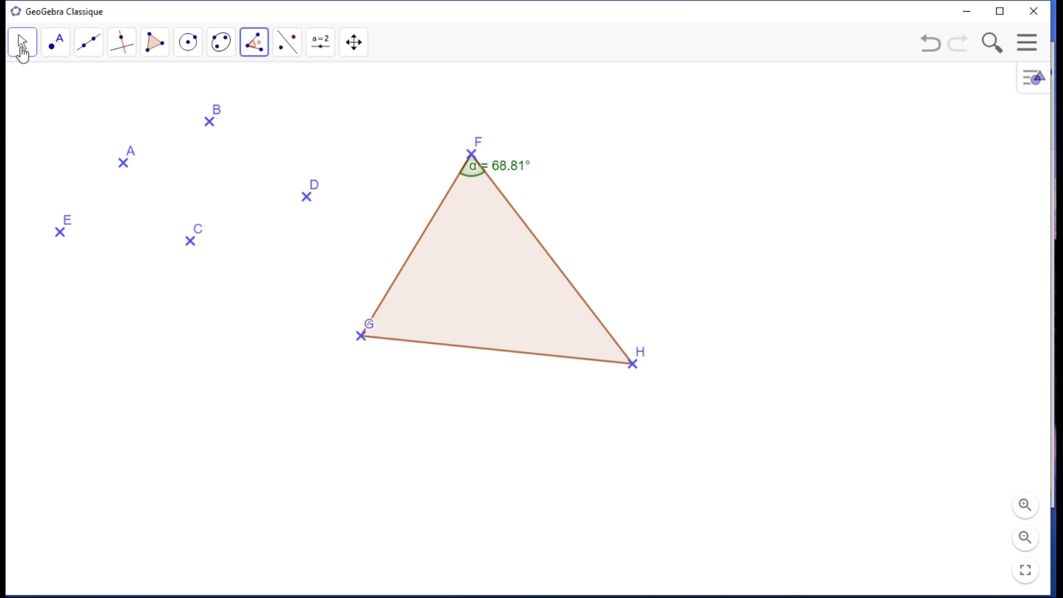
drag(493, 176, 479, 213)
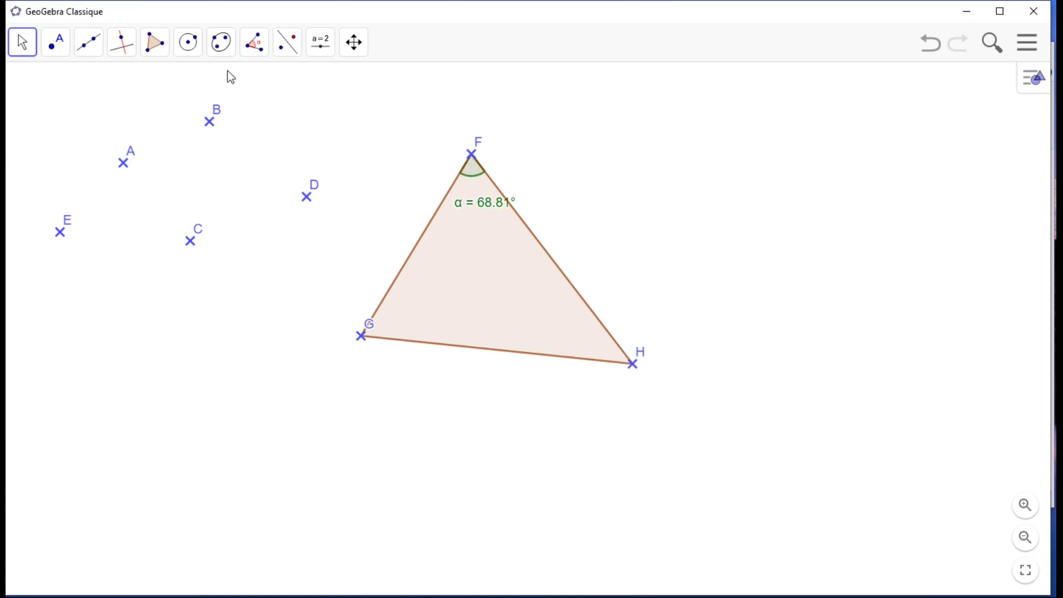
Measure the angle at F again in the reverse order H, F, G and move its label above the vertex
click(254, 42)
click(275, 90)
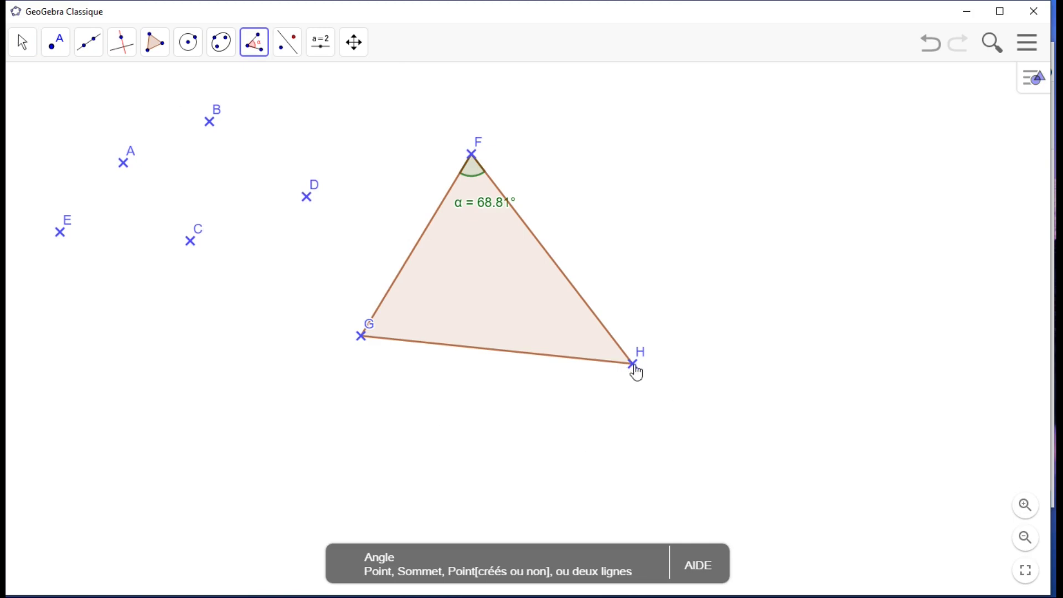
click(357, 340)
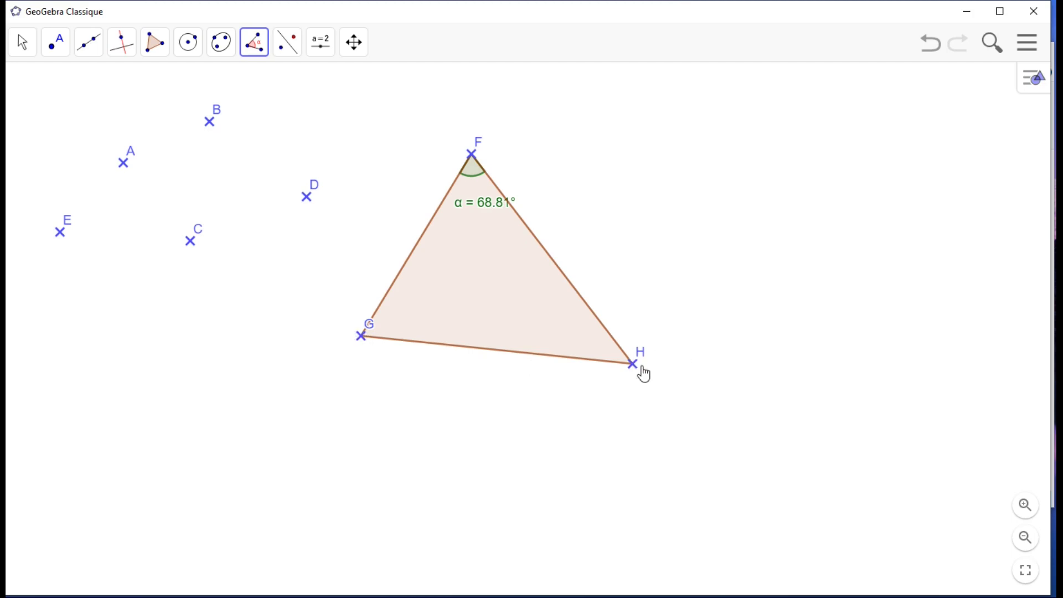
click(634, 365)
click(474, 162)
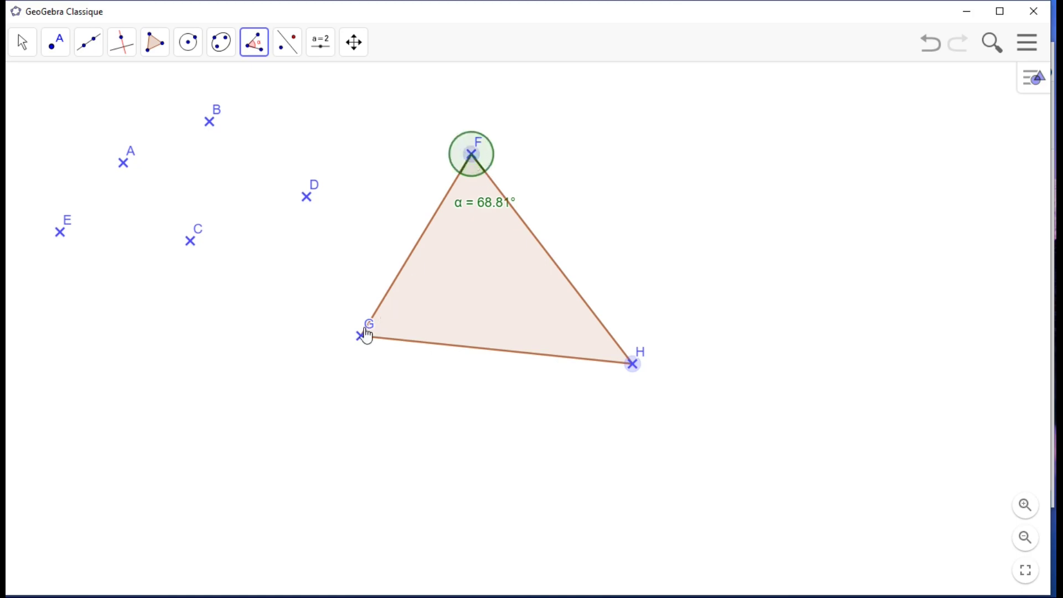
click(363, 339)
click(23, 44)
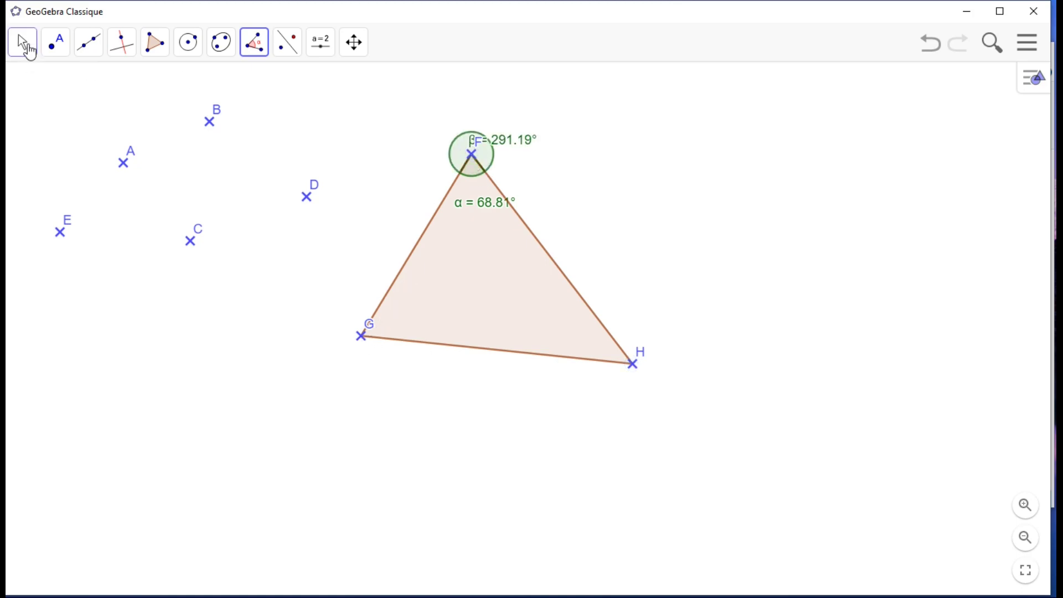
mouse_move(155, 42)
drag(512, 151, 527, 133)
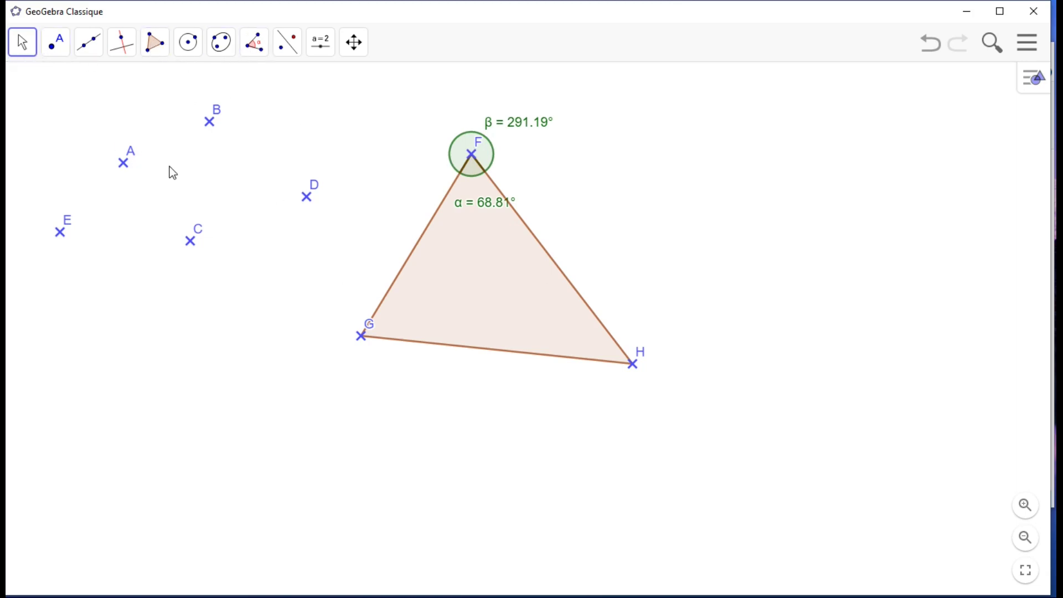
Delete the triangle, both angle measures at F and vertex F
click(30, 54)
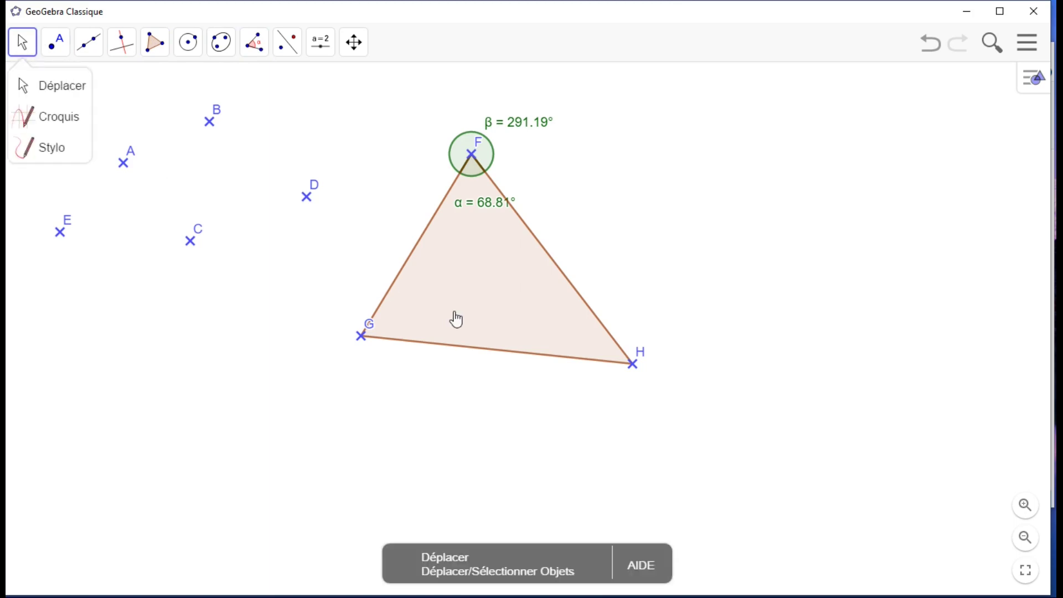
drag(457, 320, 457, 321)
key(Delete)
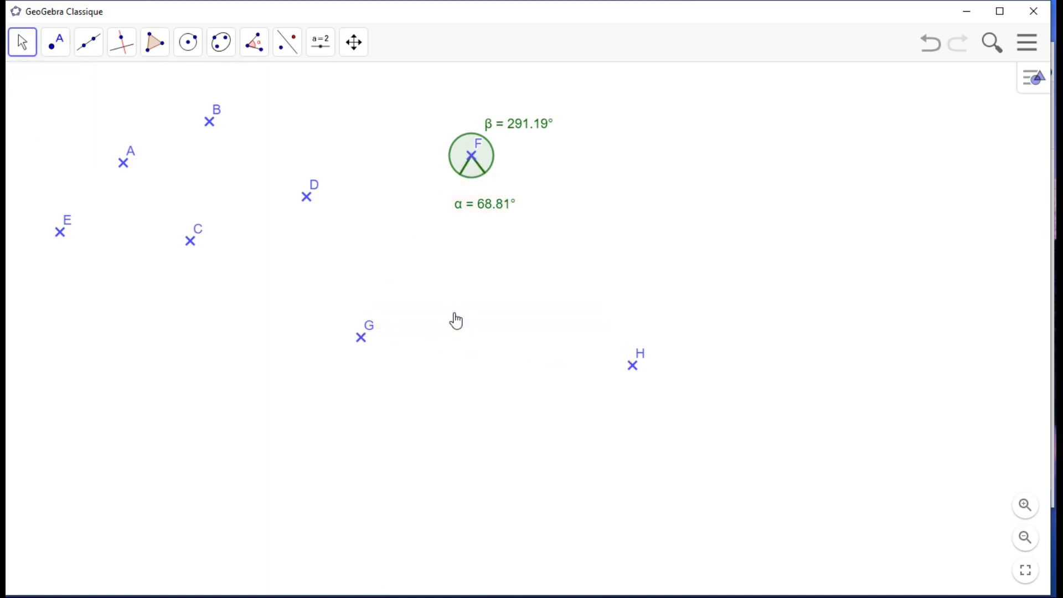
click(513, 131)
key(Delete)
click(474, 173)
key(Delete)
click(471, 157)
key(Delete)
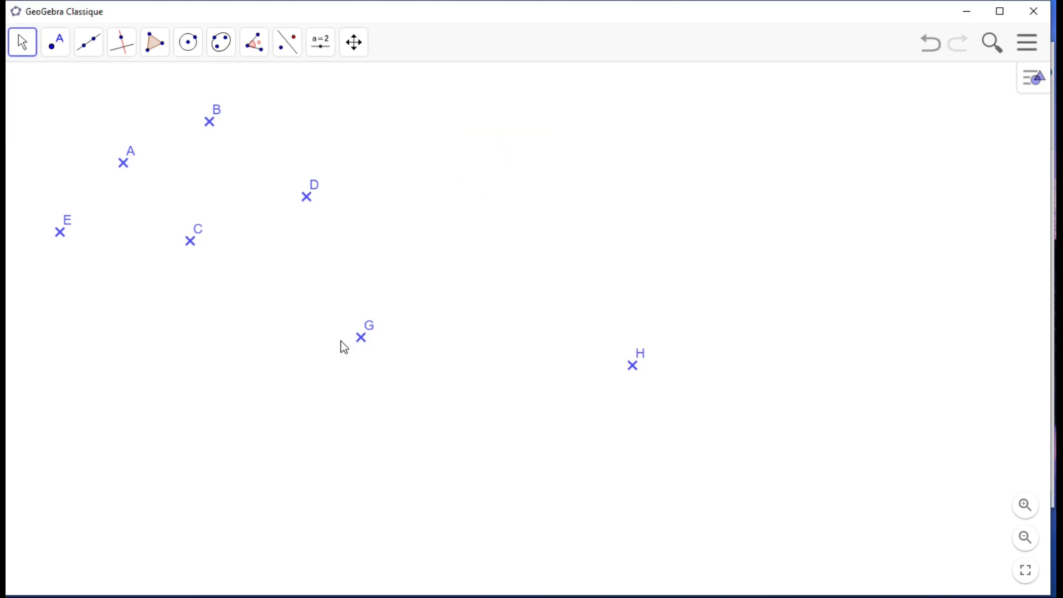
Delete the remaining points G, H, B, D, A, C and E to empty the Graphique view
click(362, 338)
key(Delete)
click(633, 367)
key(Delete)
click(211, 122)
key(Delete)
click(306, 196)
key(Delete)
click(123, 163)
key(Delete)
click(191, 240)
key(Delete)
click(61, 233)
key(Delete)
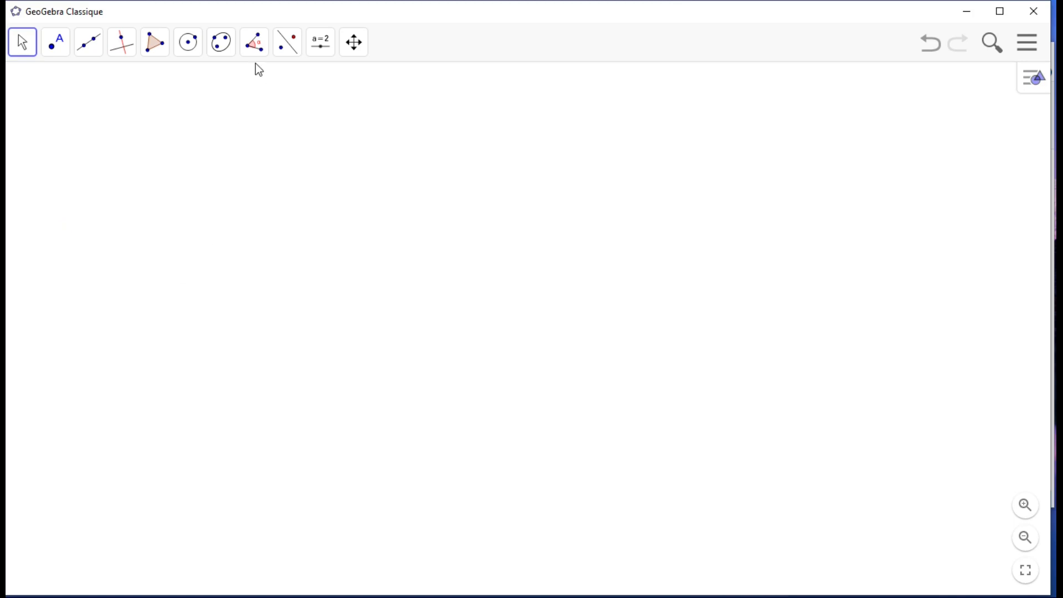
Draw a new large triangle ABC with the Polygon tool in the emptied view
click(156, 45)
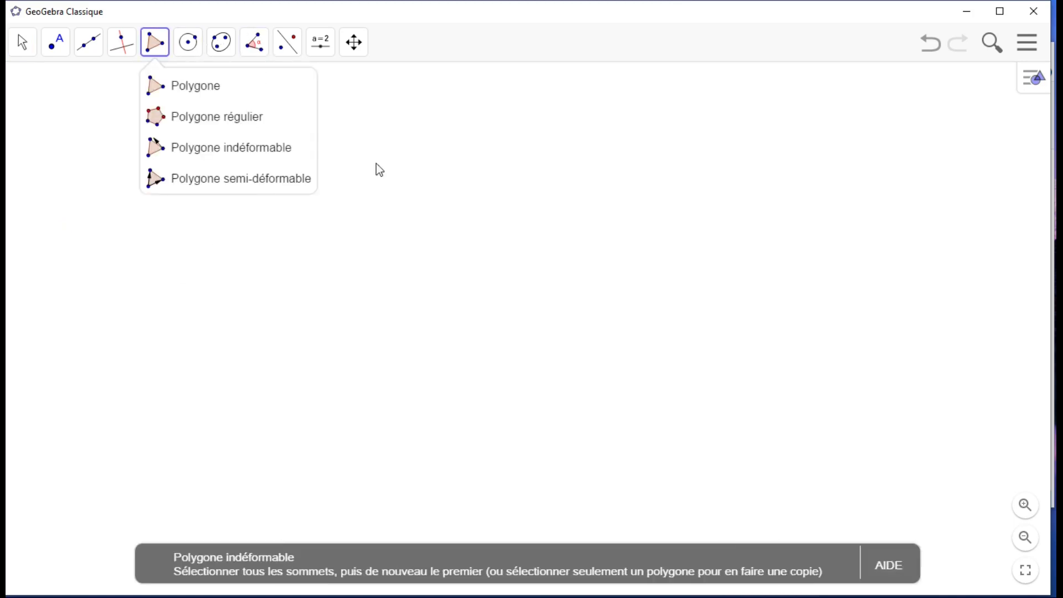
click(199, 96)
click(428, 129)
click(277, 332)
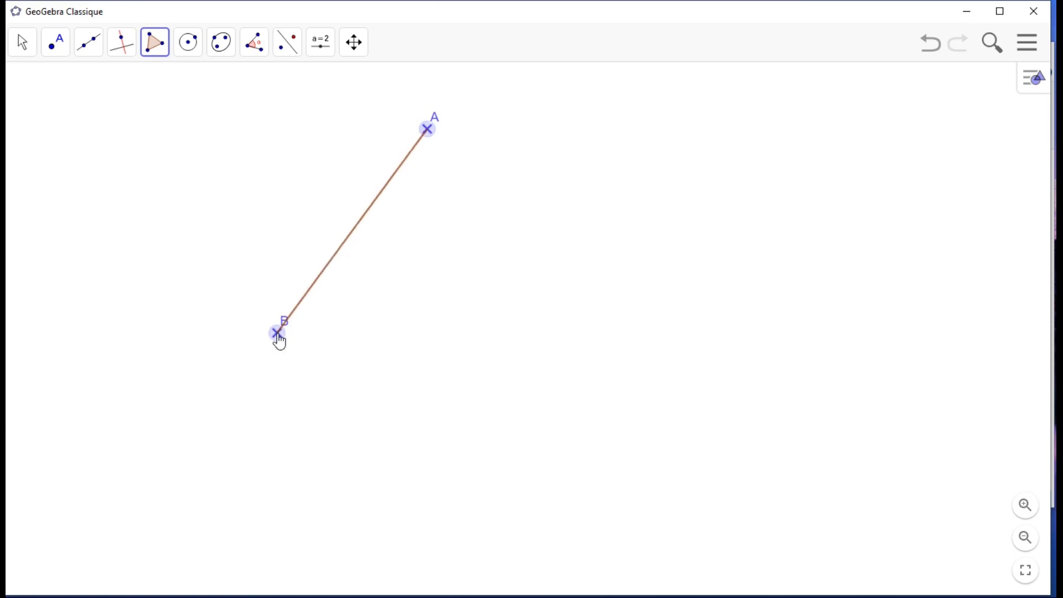
click(526, 365)
click(427, 129)
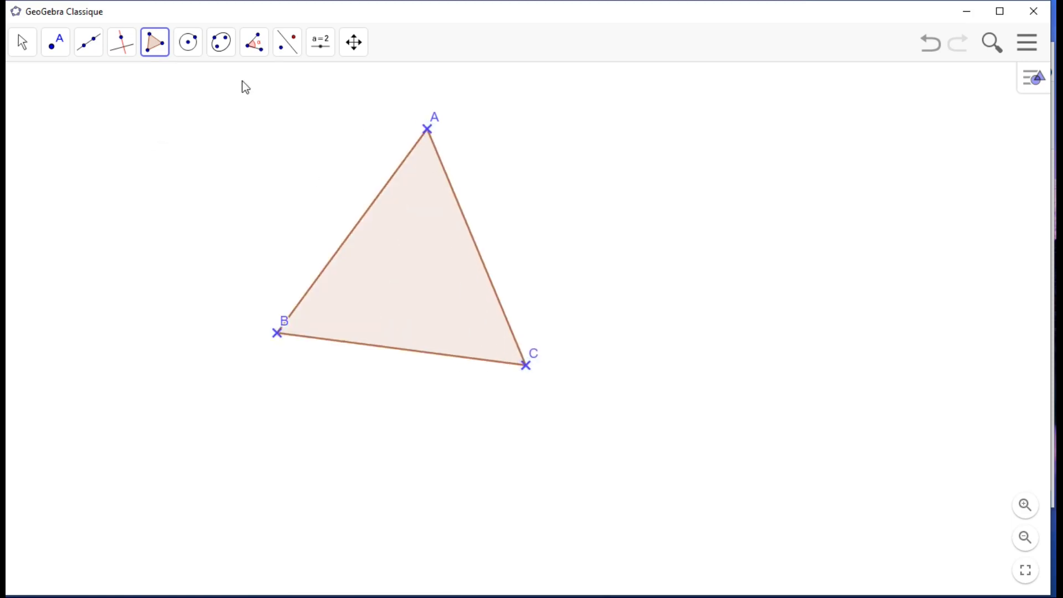
Set the Angle tool's default range to 0° à 180°
click(256, 50)
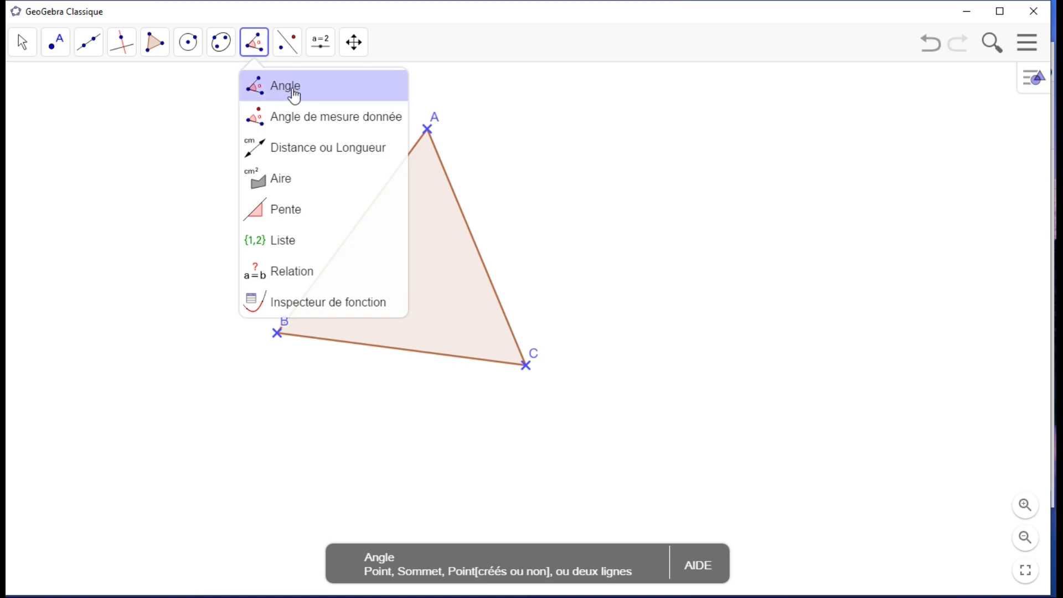
click(304, 87)
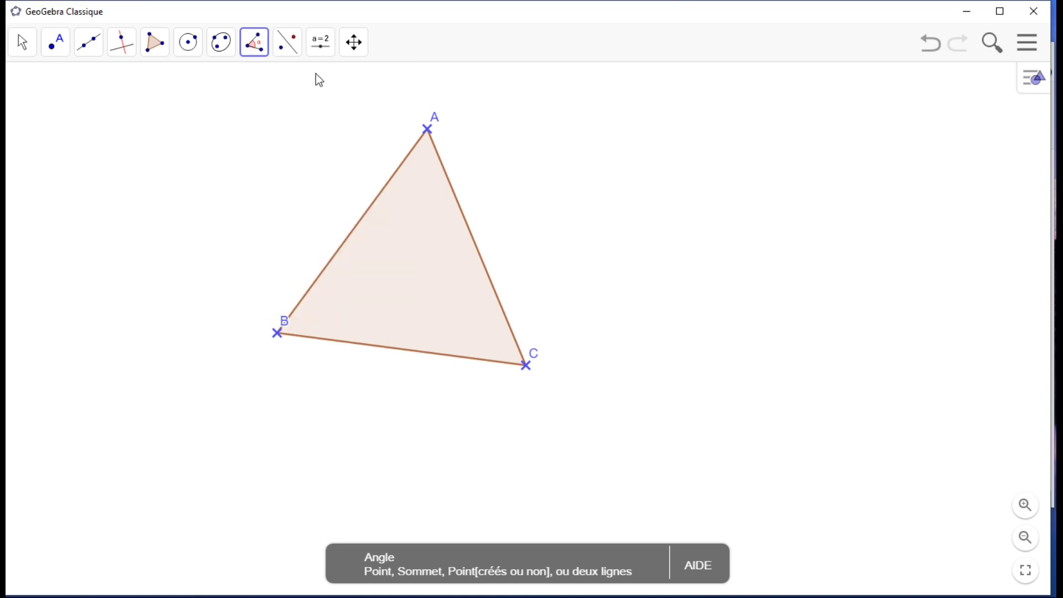
click(1033, 84)
click(918, 82)
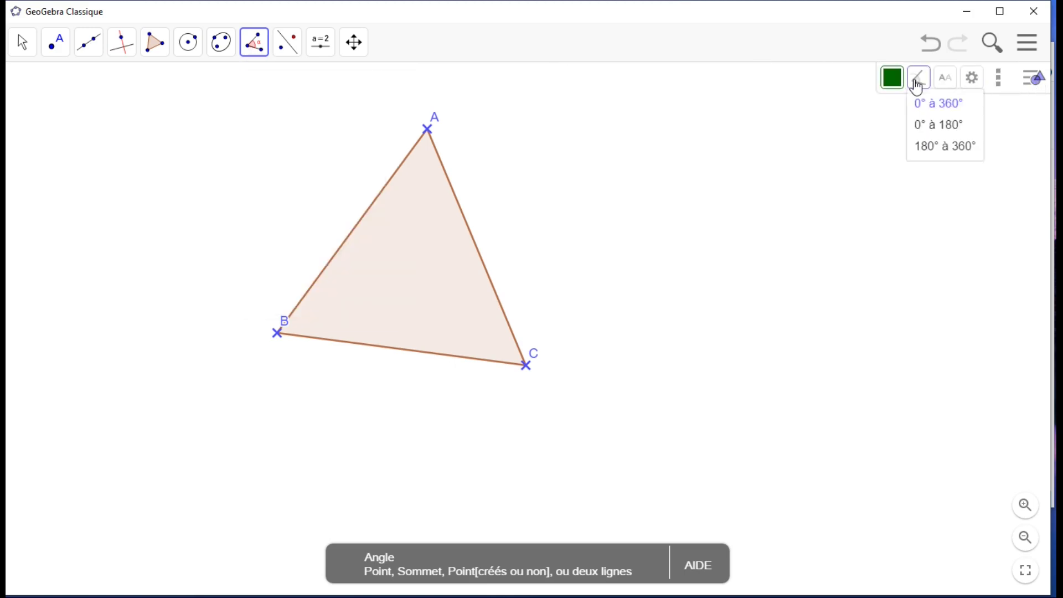
click(951, 133)
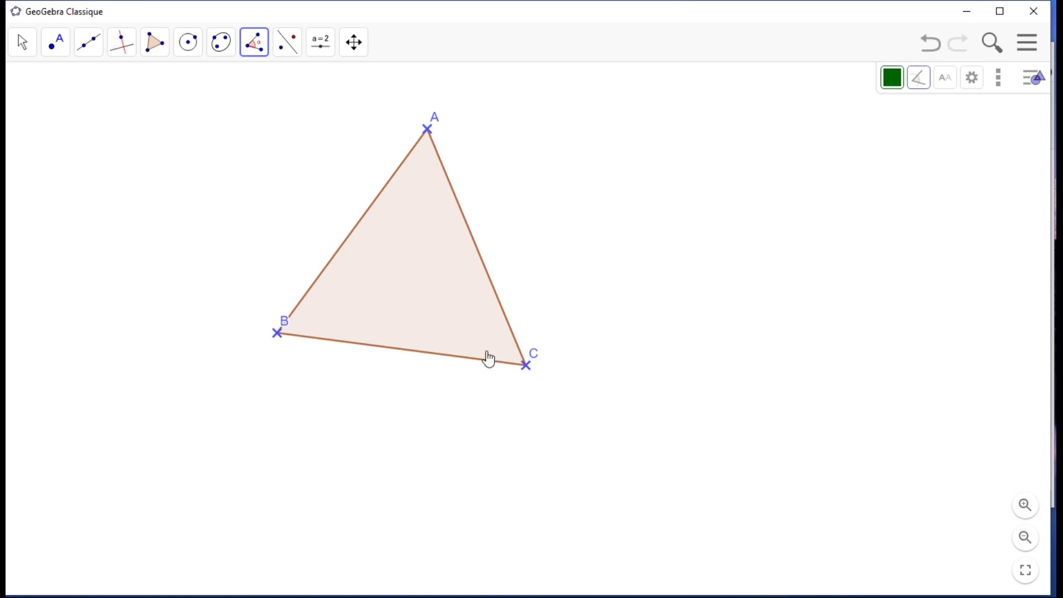
Measure the angle at A in the order C, A, B and move its label below the arc
click(527, 367)
click(428, 131)
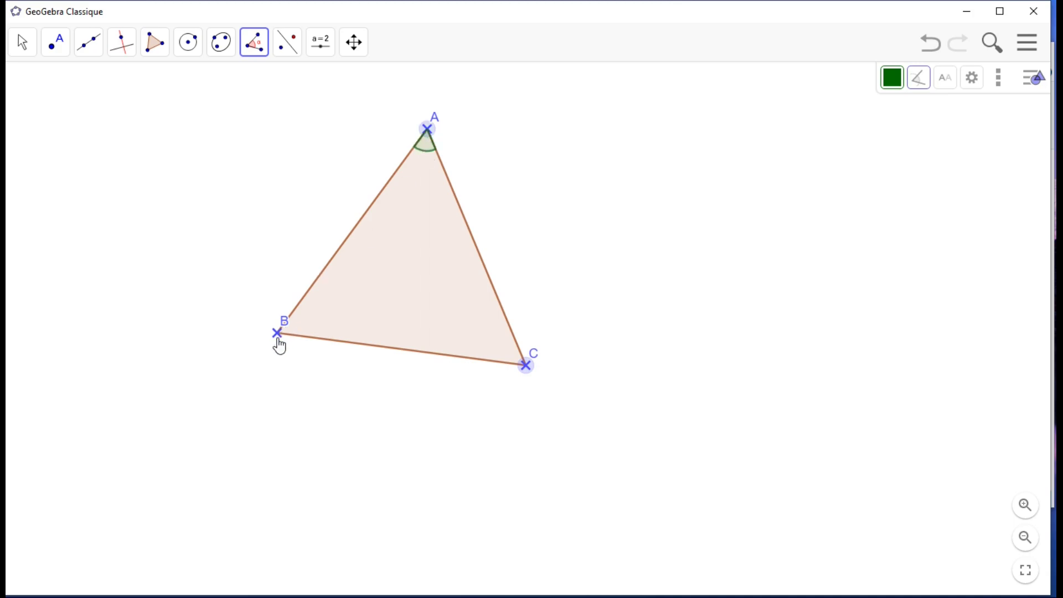
click(278, 333)
click(19, 35)
drag(449, 151, 435, 188)
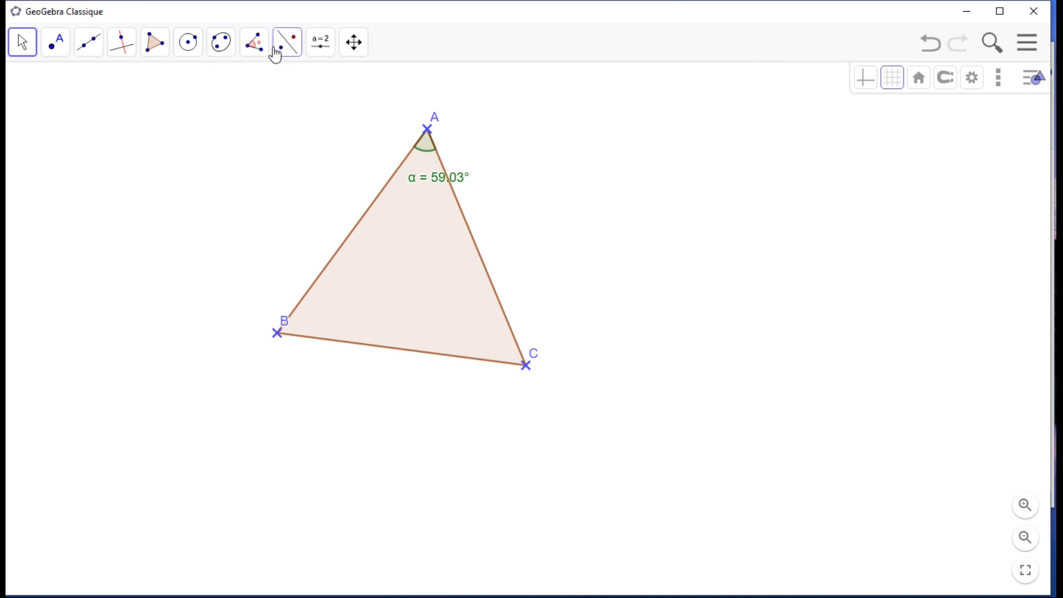
Measure the angle at A again in the order B, A, C and move its label below the first one
click(257, 47)
click(261, 88)
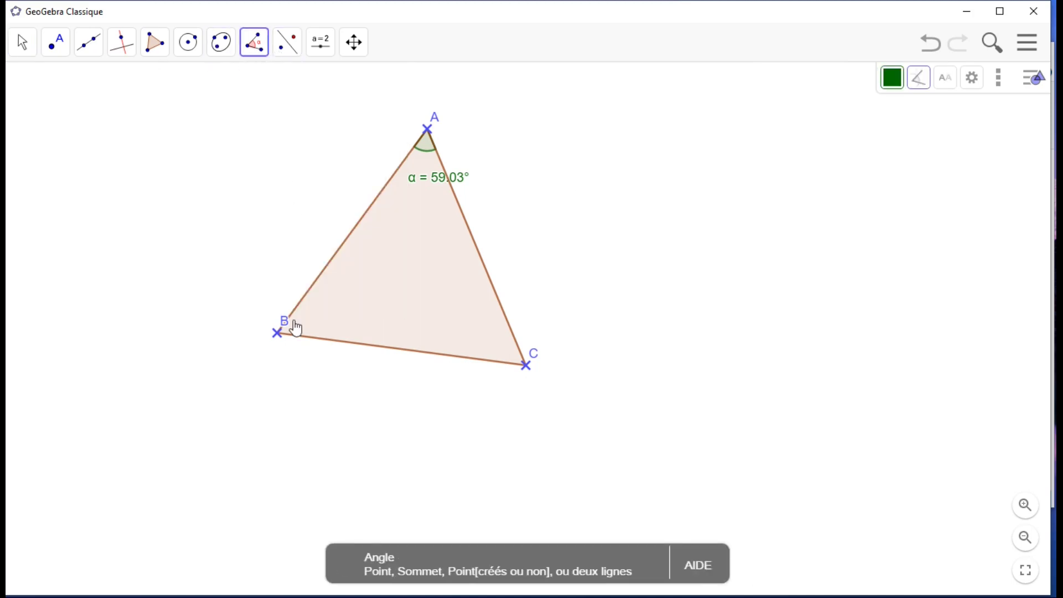
click(278, 335)
click(427, 131)
click(528, 366)
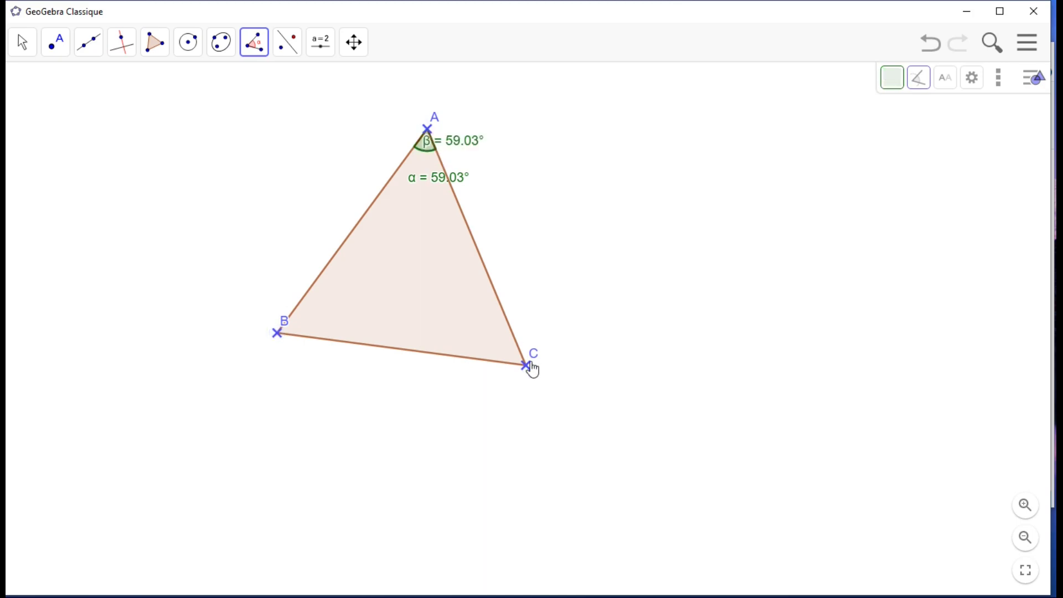
click(22, 43)
drag(429, 149, 398, 230)
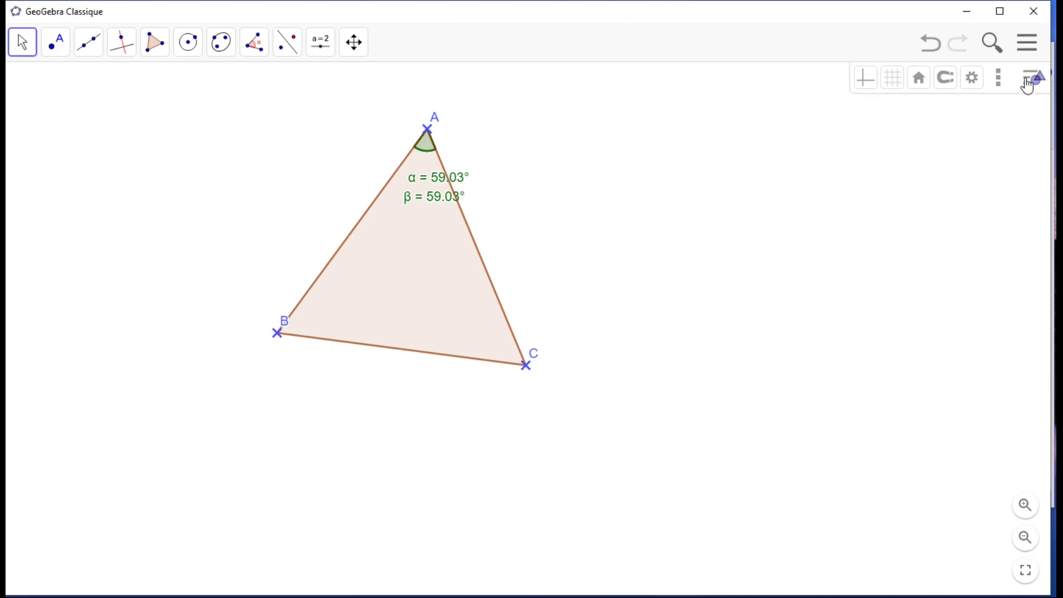
Review the global settings for language, rounding, labelling and font size, and close them
click(1029, 53)
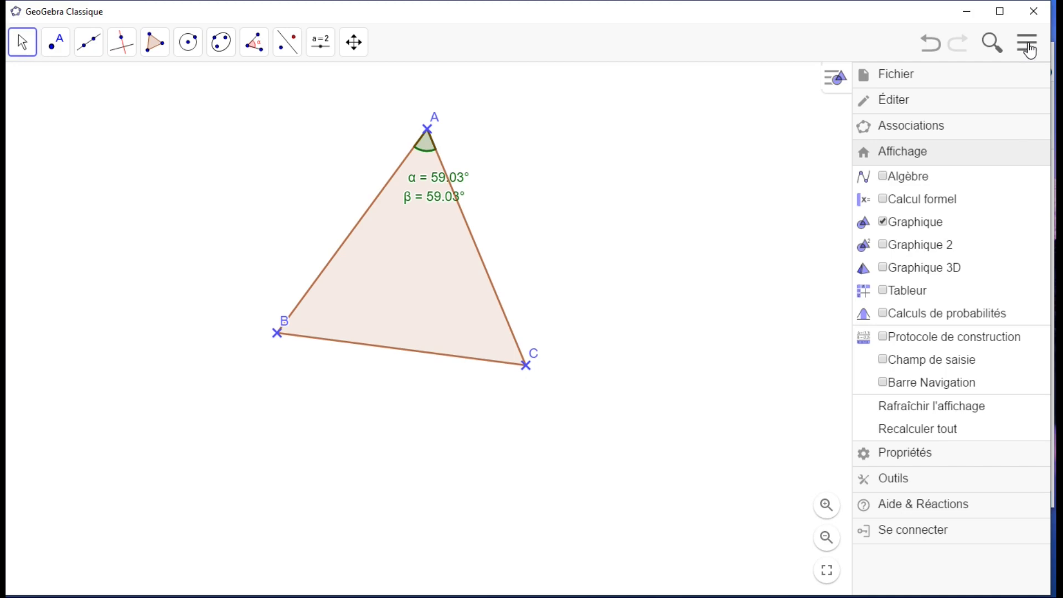
click(908, 459)
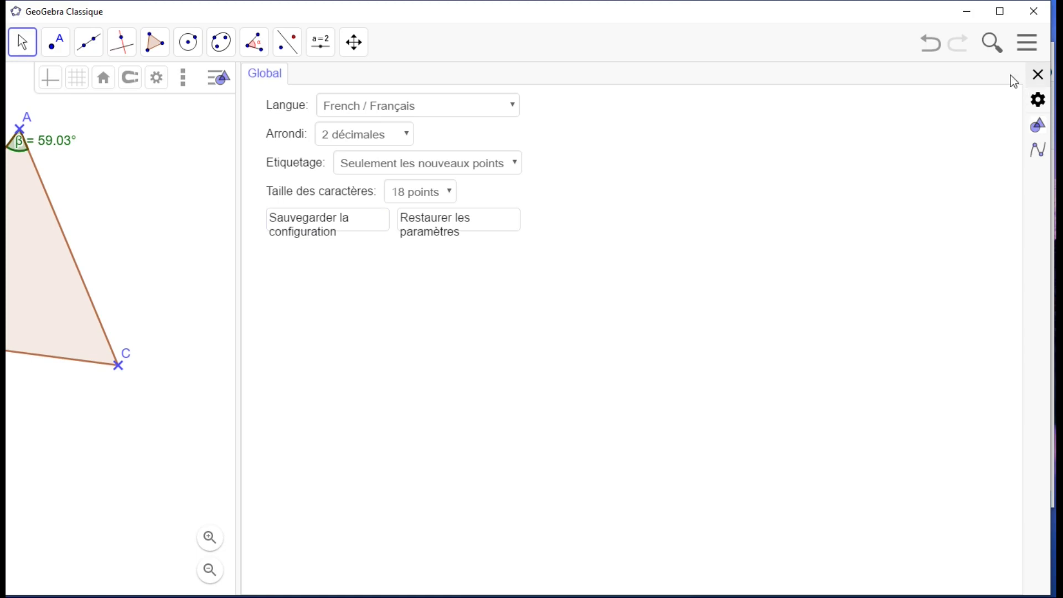
click(1038, 75)
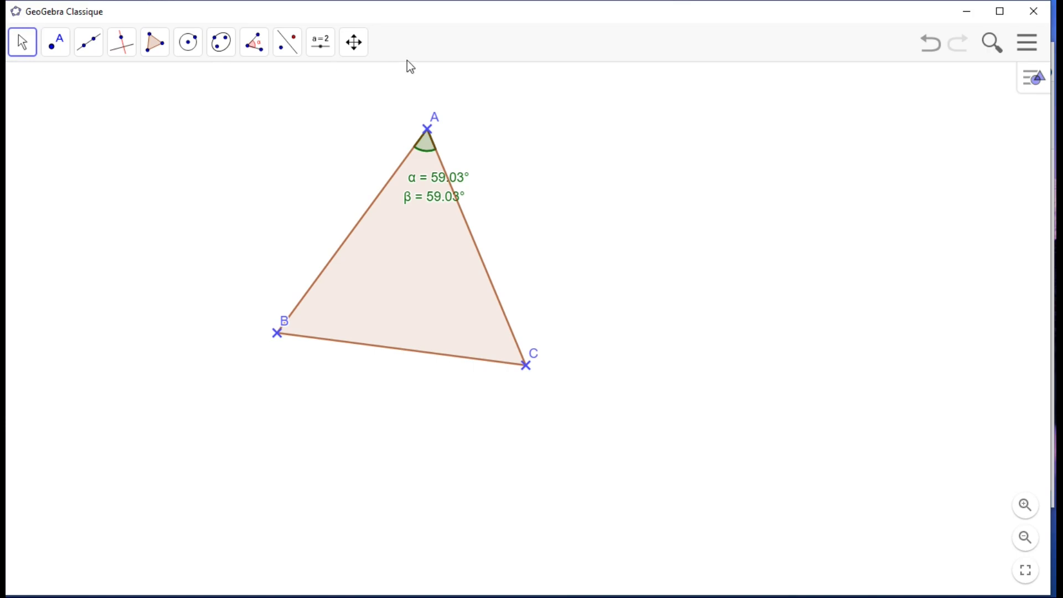
Open the toolbar customisation for the Graphics view and remove the whole Point tool group from the toolbar
click(1028, 43)
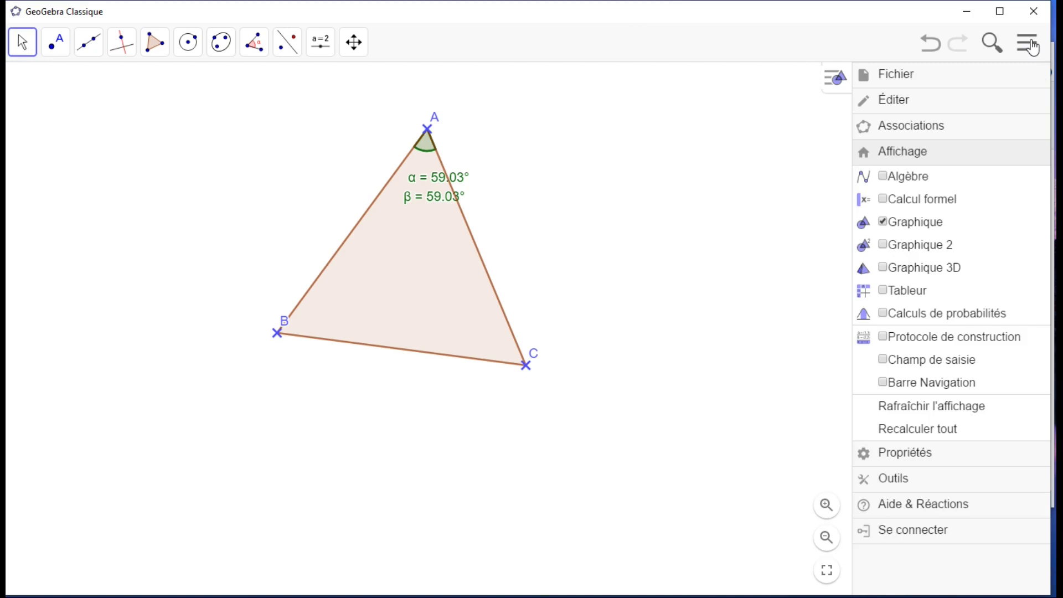
click(895, 480)
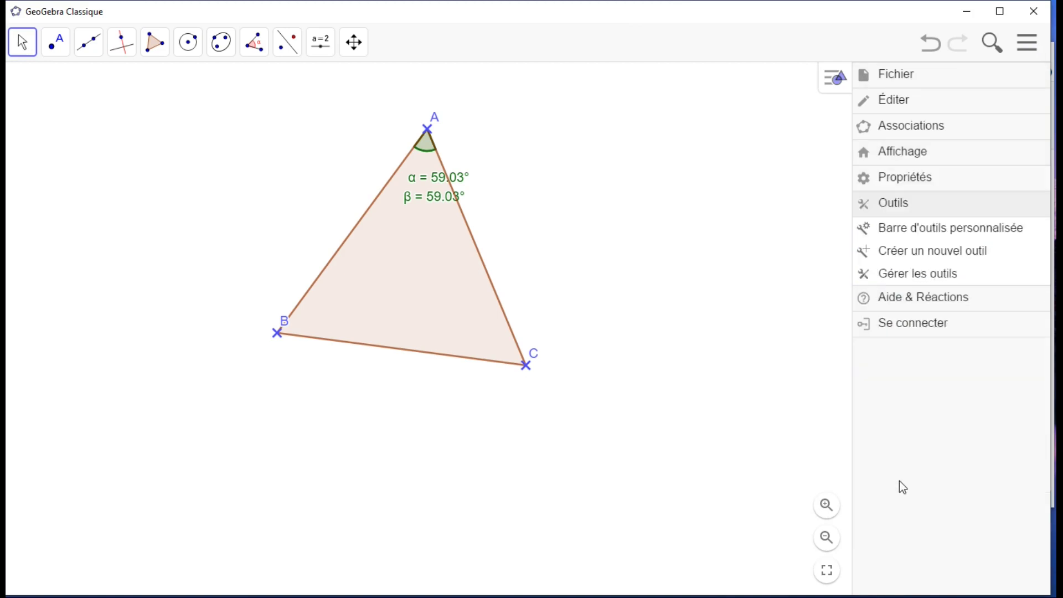
click(915, 252)
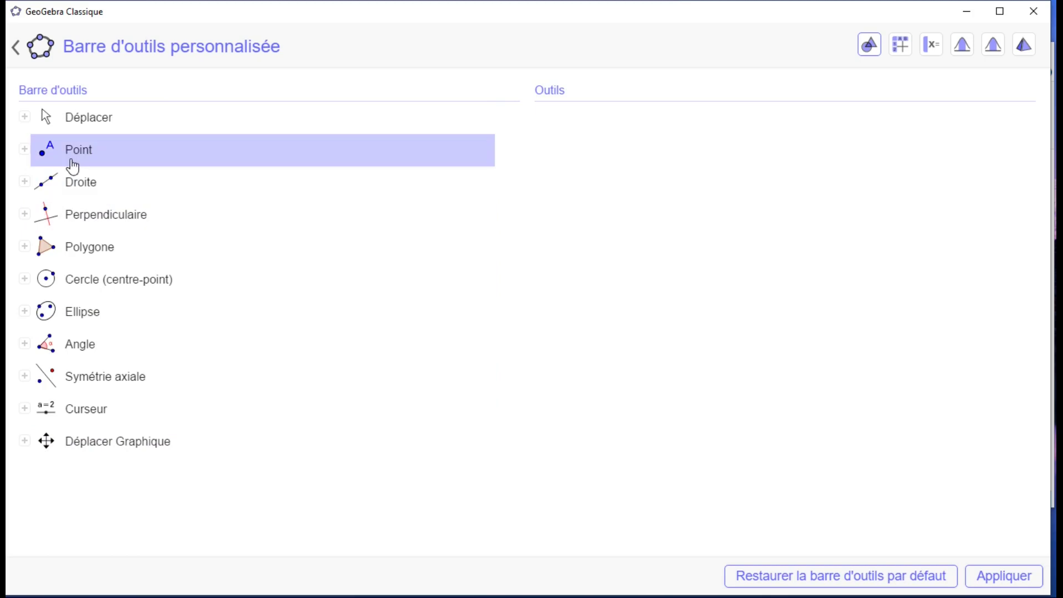
click(25, 150)
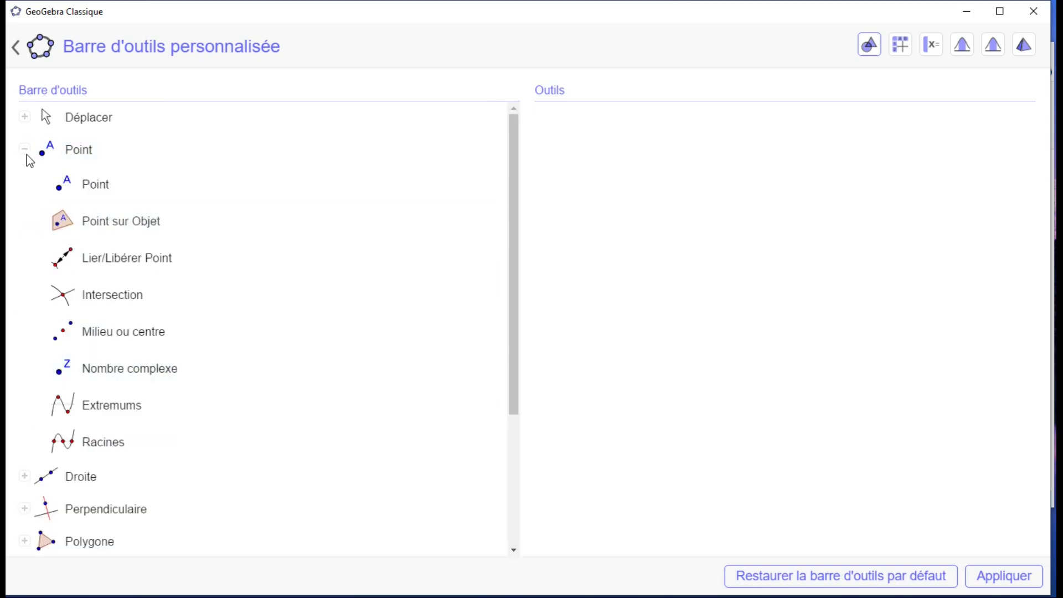
click(25, 152)
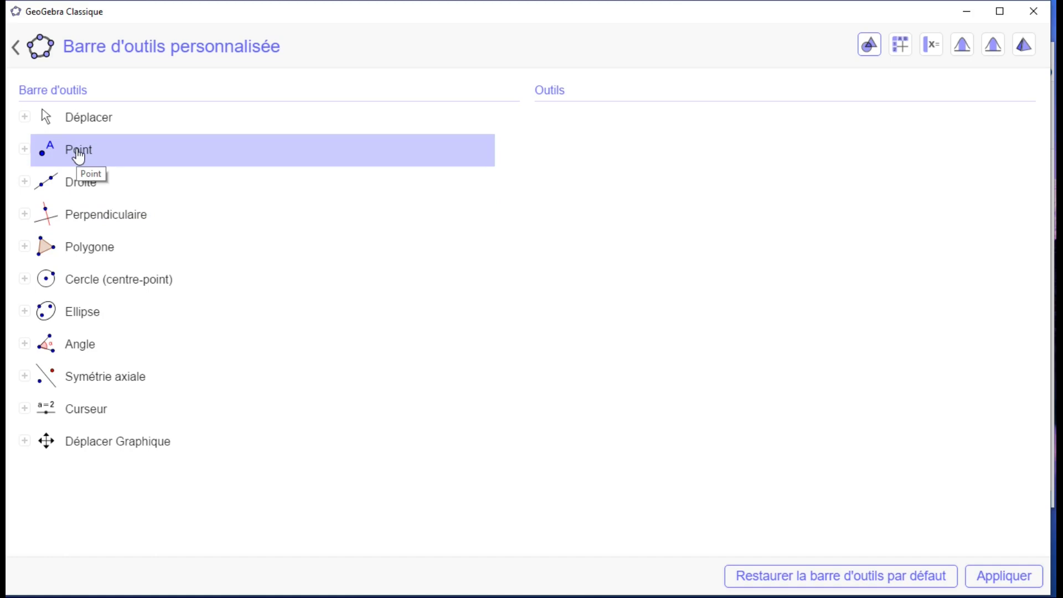
drag(78, 157, 593, 143)
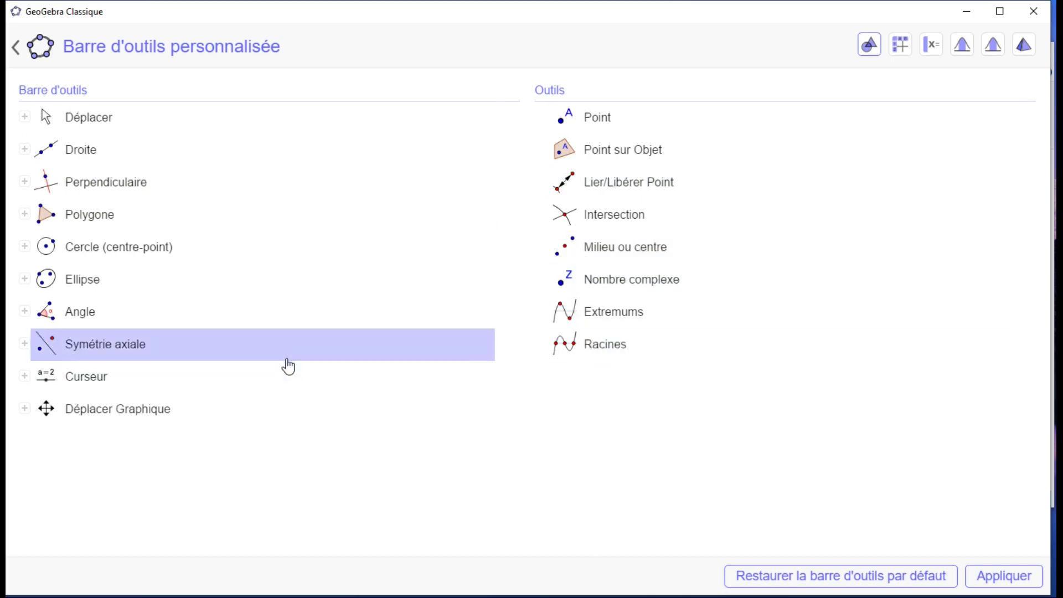
Remove the Droite, Perpendiculaire, Polygone, Cercle (centre-point), Ellipse, Angle, Symétrie axiale and Curseur tool groups from the custom toolbar
drag(85, 159, 612, 391)
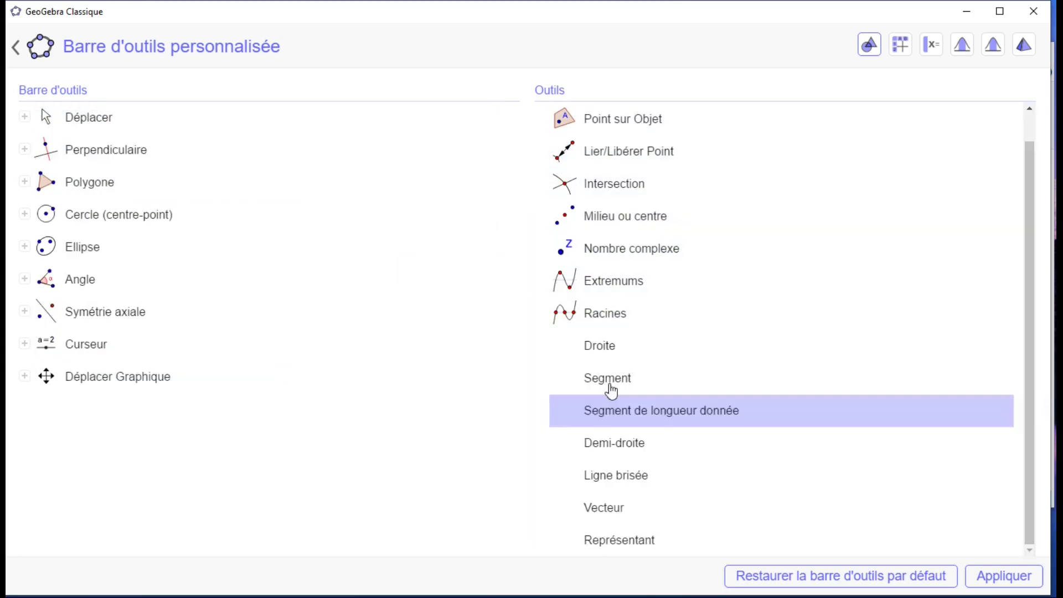
drag(102, 161, 542, 308)
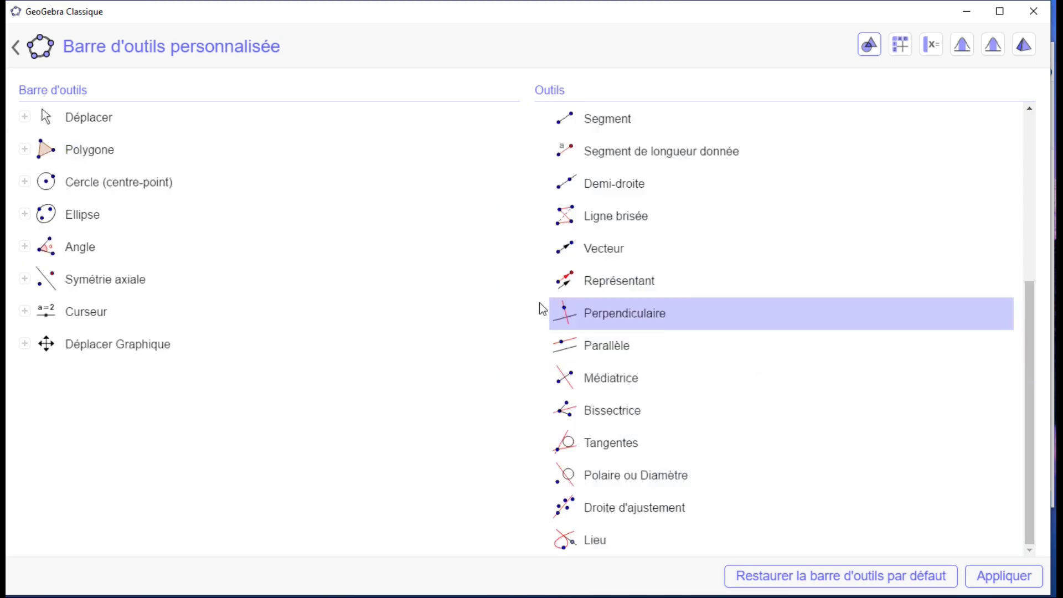
drag(147, 163, 776, 196)
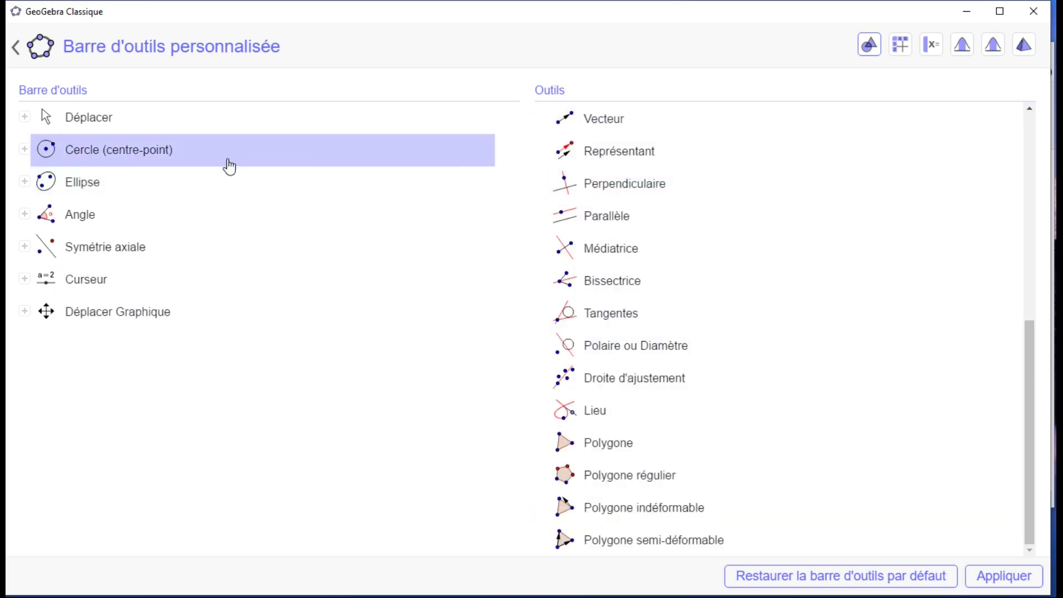
drag(128, 152, 729, 207)
drag(74, 157, 748, 181)
drag(82, 153, 793, 171)
drag(166, 165, 778, 168)
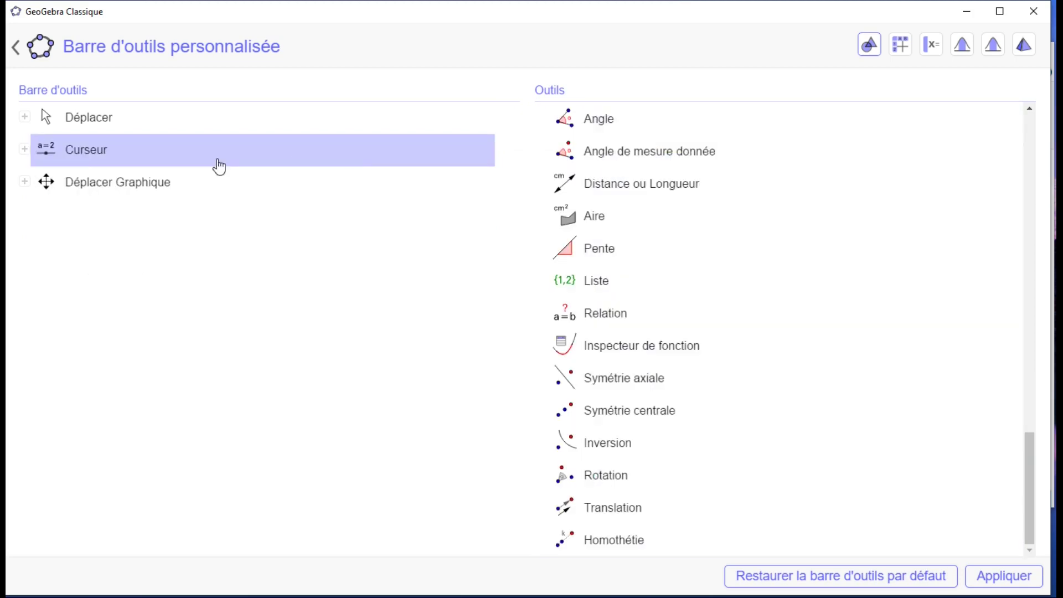
drag(83, 161, 660, 190)
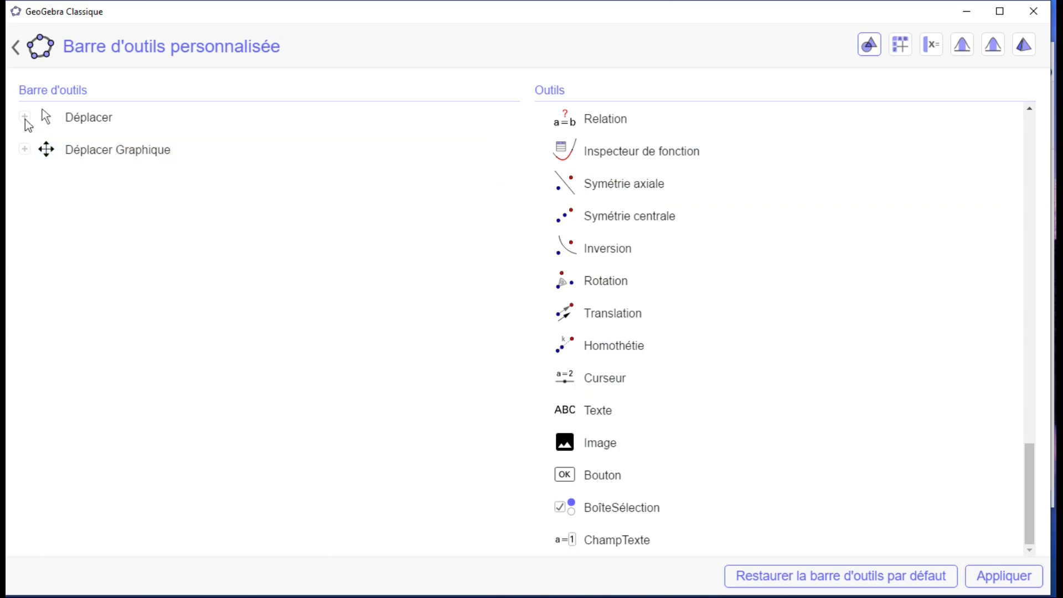
Remove Croquis and Stylo from the Déplacer group, keep the Déplacer Graphique group whole, and apply the reduced toolbar
click(24, 118)
click(102, 190)
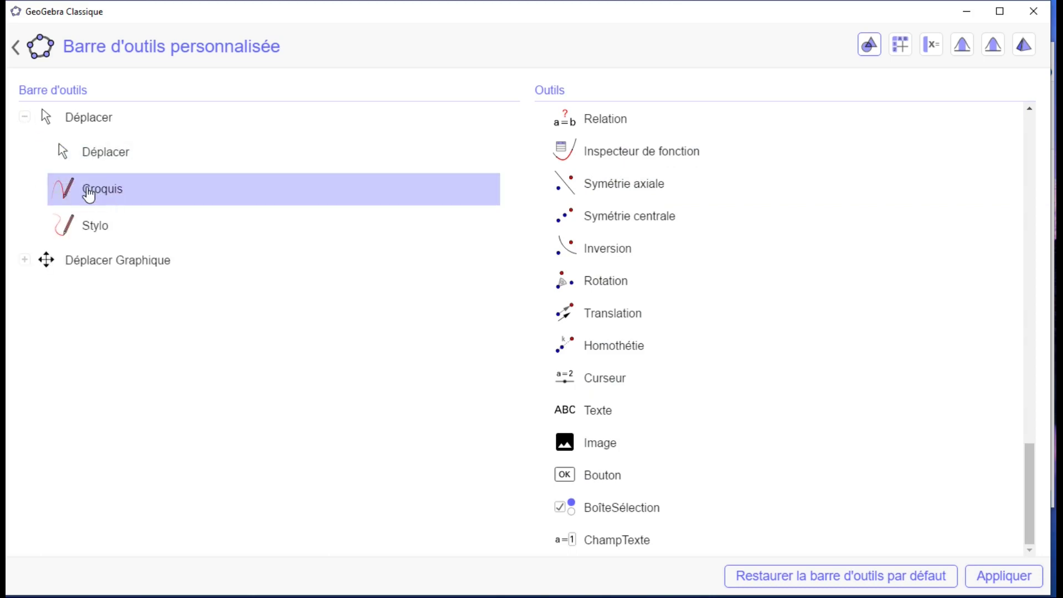
drag(87, 194, 776, 203)
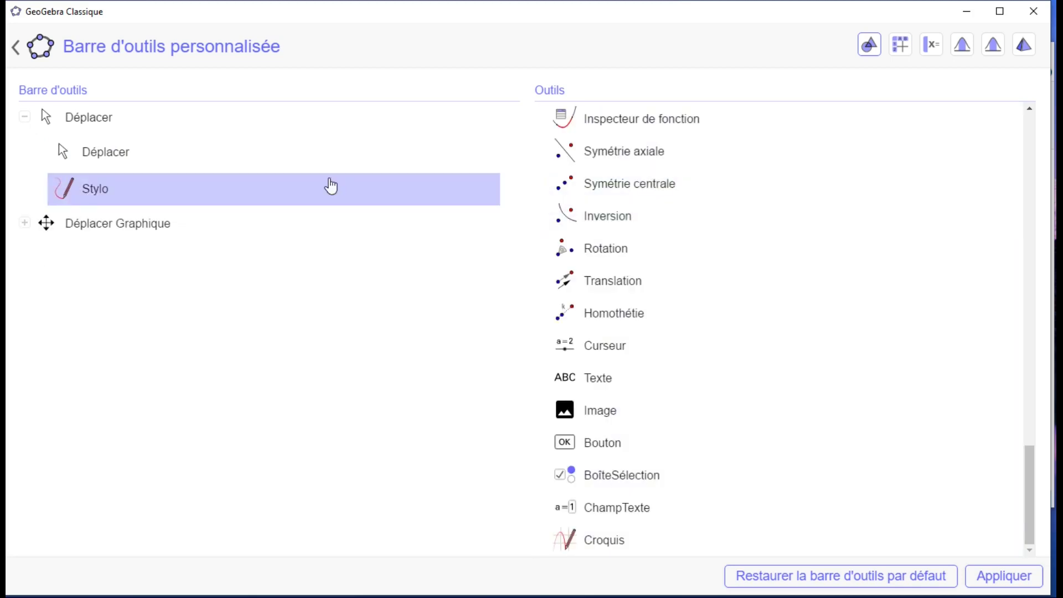
drag(99, 194, 742, 210)
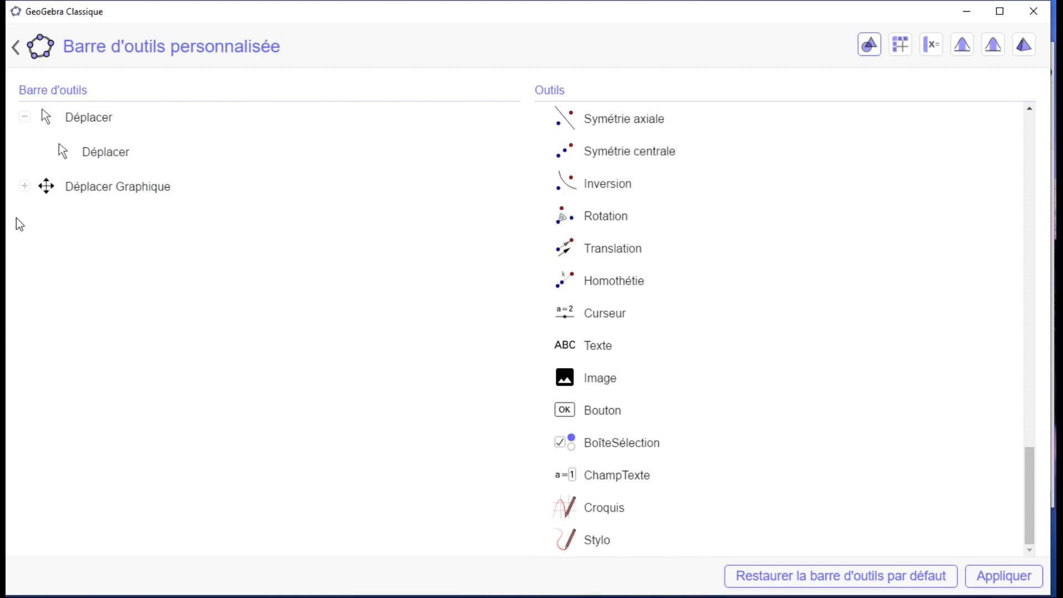
click(25, 186)
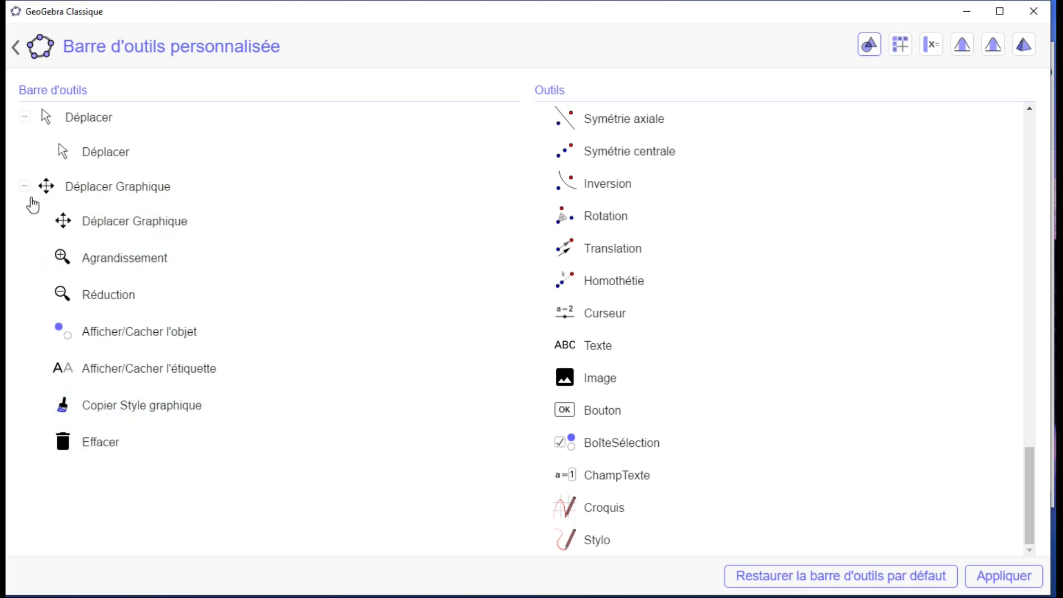
click(25, 187)
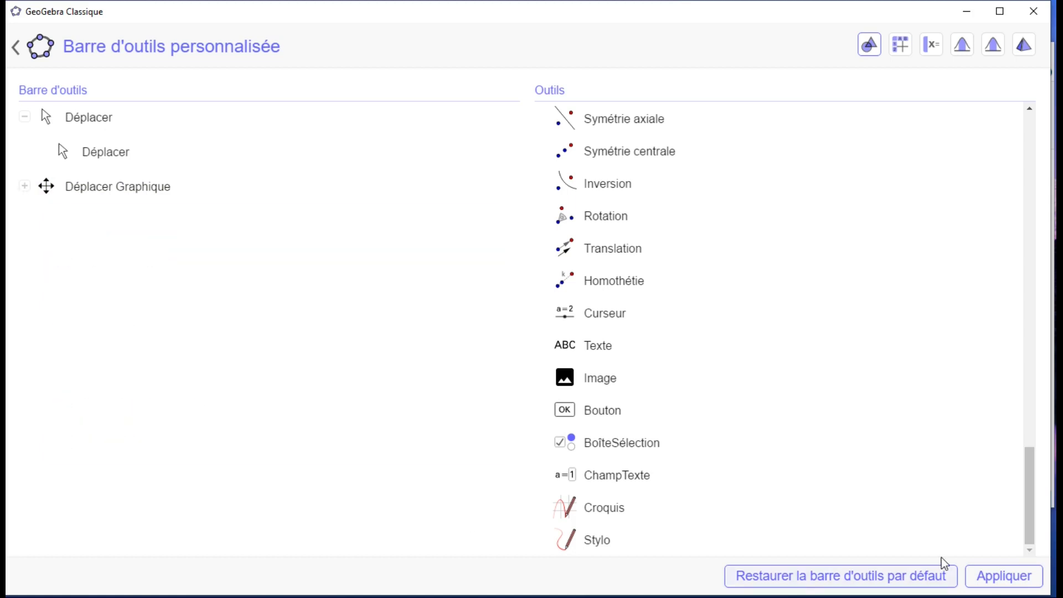
click(984, 576)
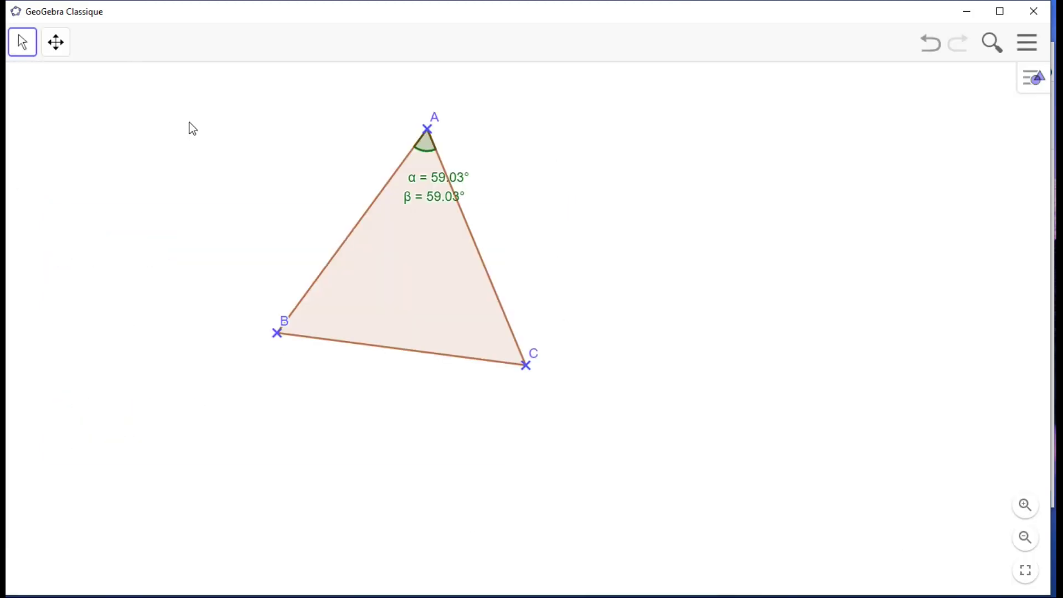
Check which tools the Déplacer and Déplacer Graphique groups offer, finishing with Déplacer active
click(27, 47)
click(29, 51)
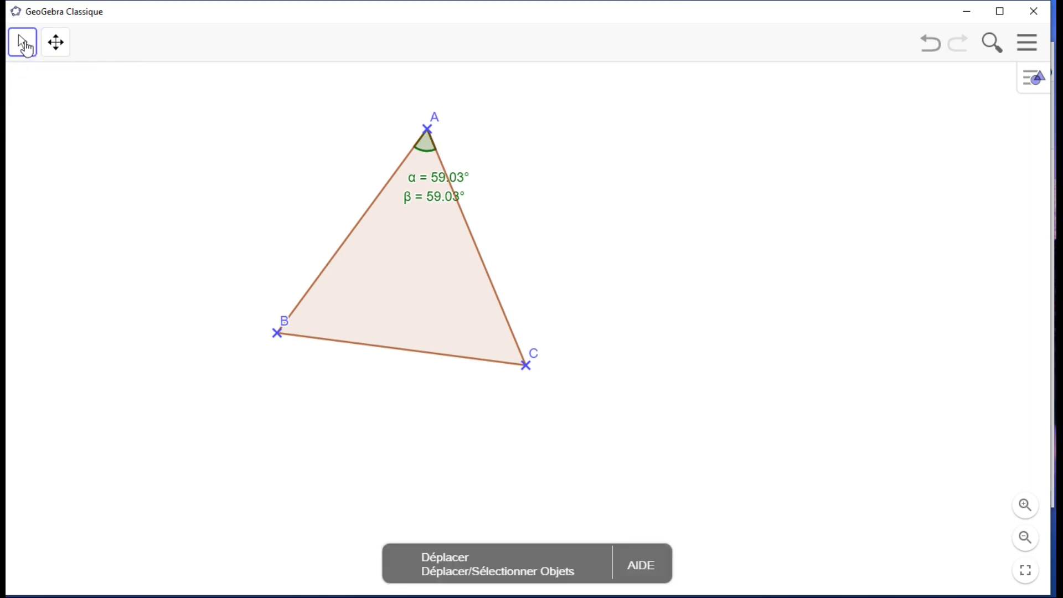
click(56, 44)
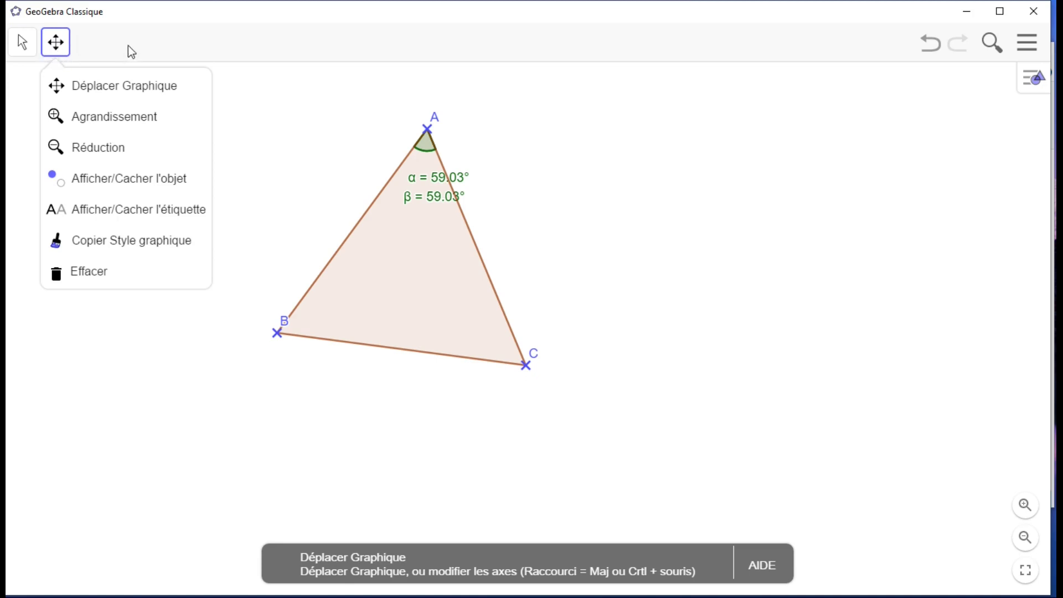
click(22, 42)
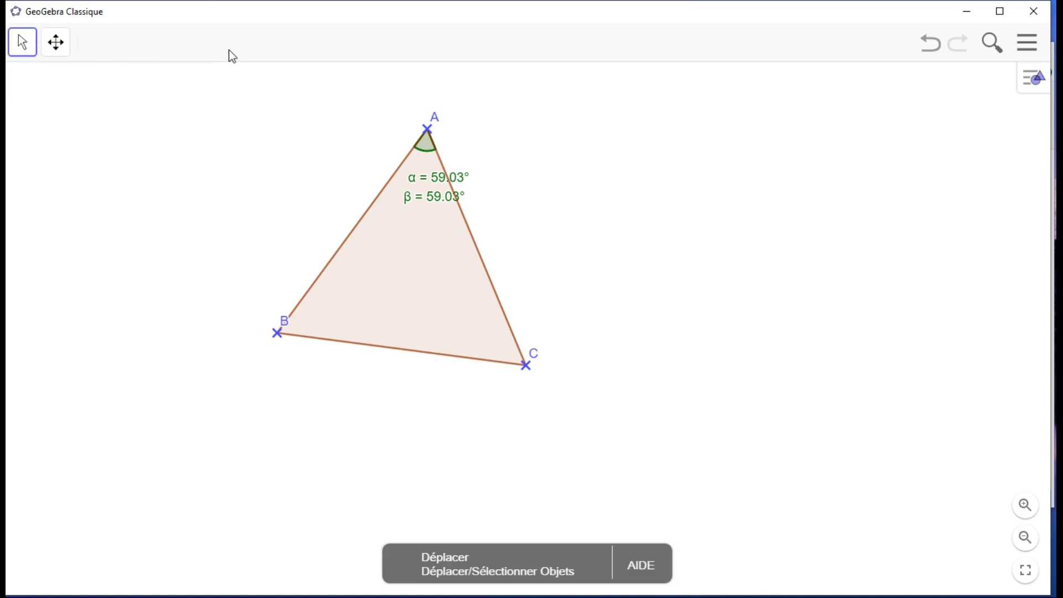
Reopen the toolbar customisation and add Point as its own group between Déplacer and Déplacer Graphique
click(1026, 48)
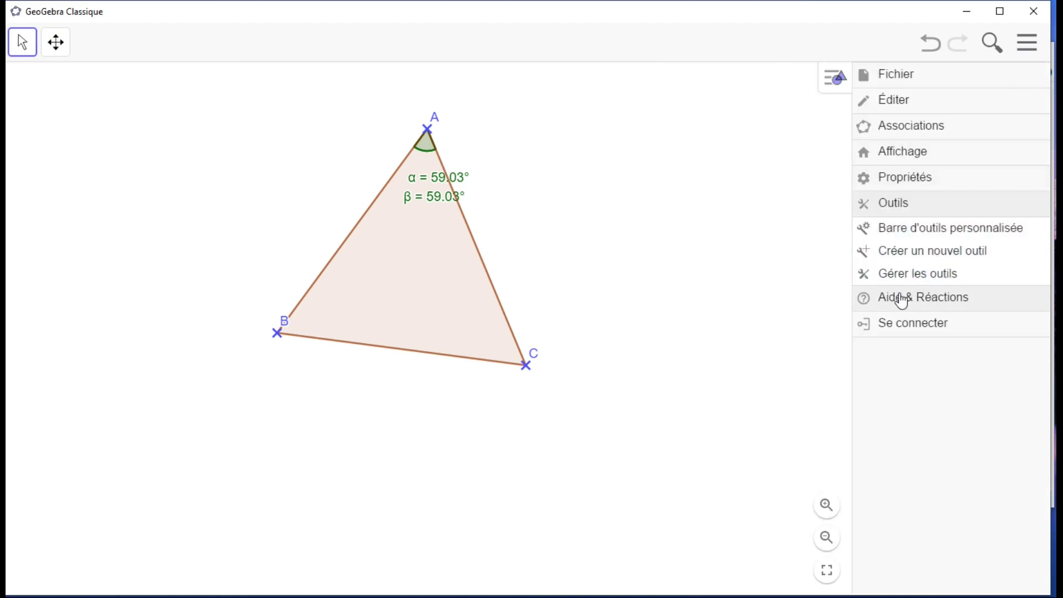
click(904, 229)
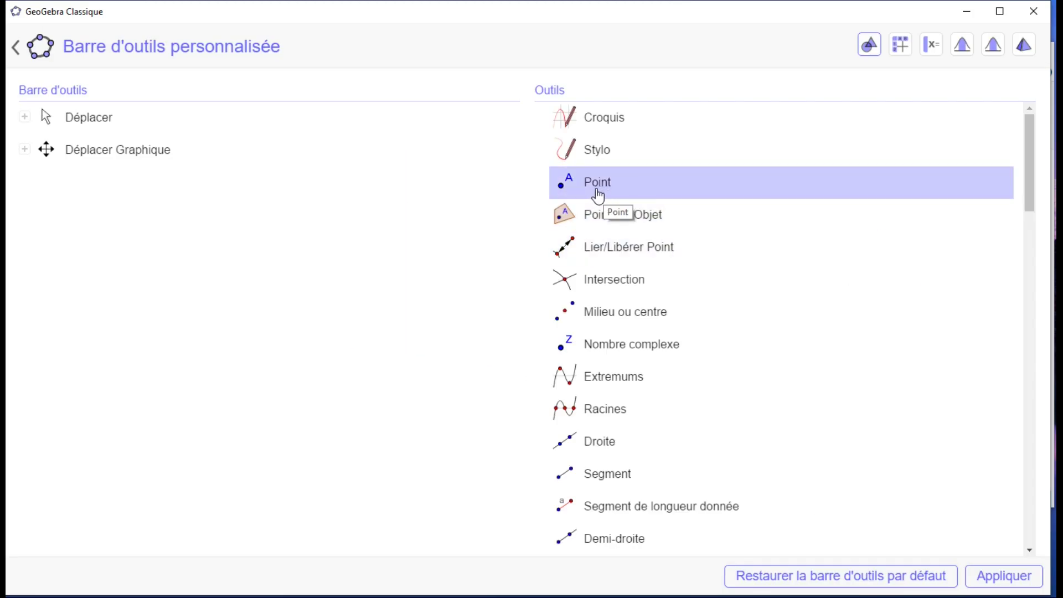
drag(598, 193, 156, 204)
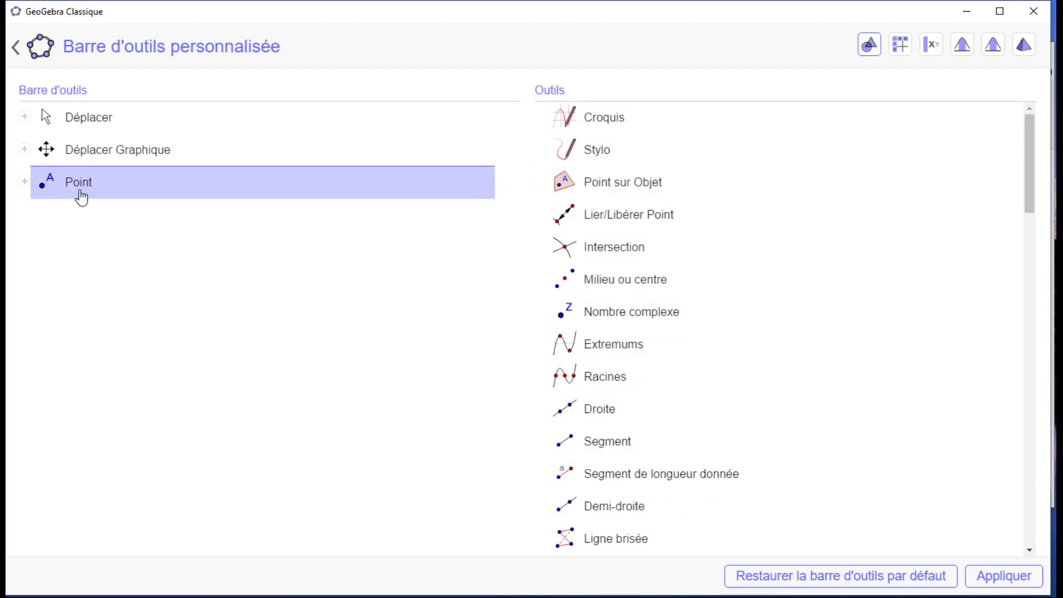
drag(81, 195, 80, 154)
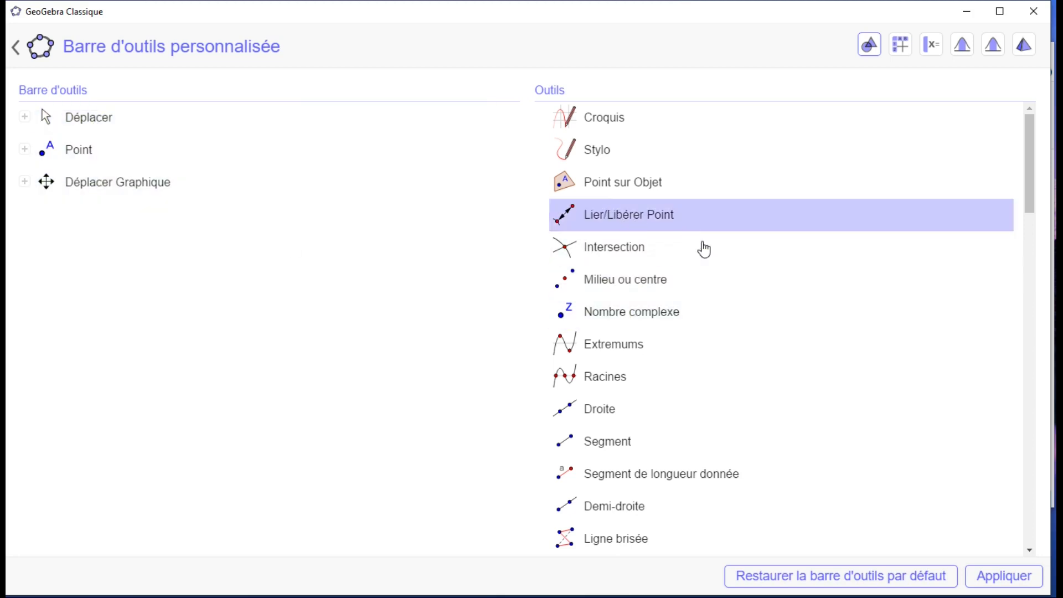
Add Intersection, Droite, Segment, Segment de longueur donnée and Perpendiculaire, in that order, as separate groups between Point and Déplacer Graphique
drag(622, 260, 226, 213)
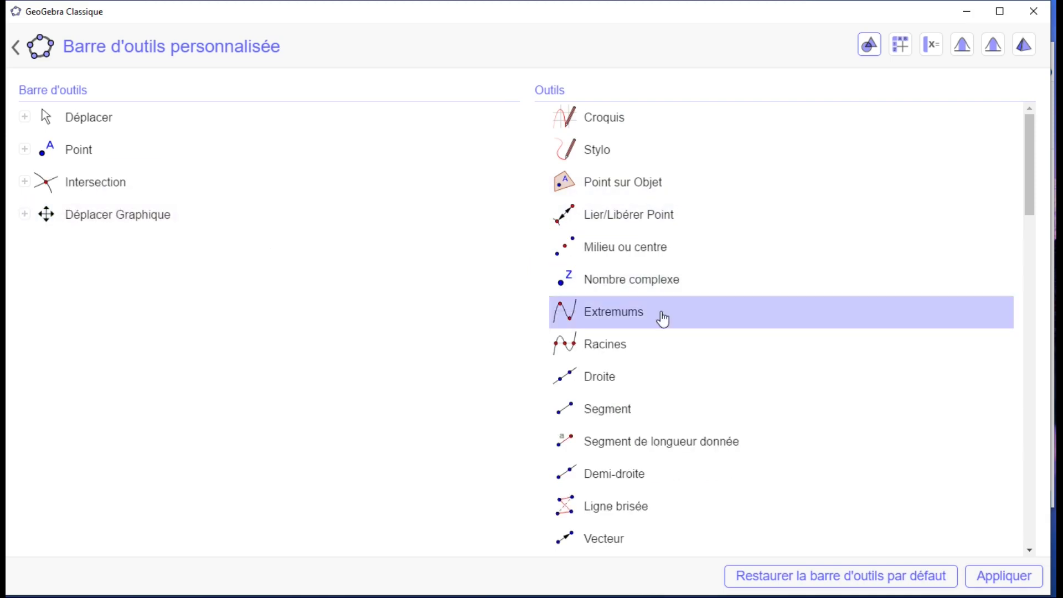
drag(633, 385, 107, 221)
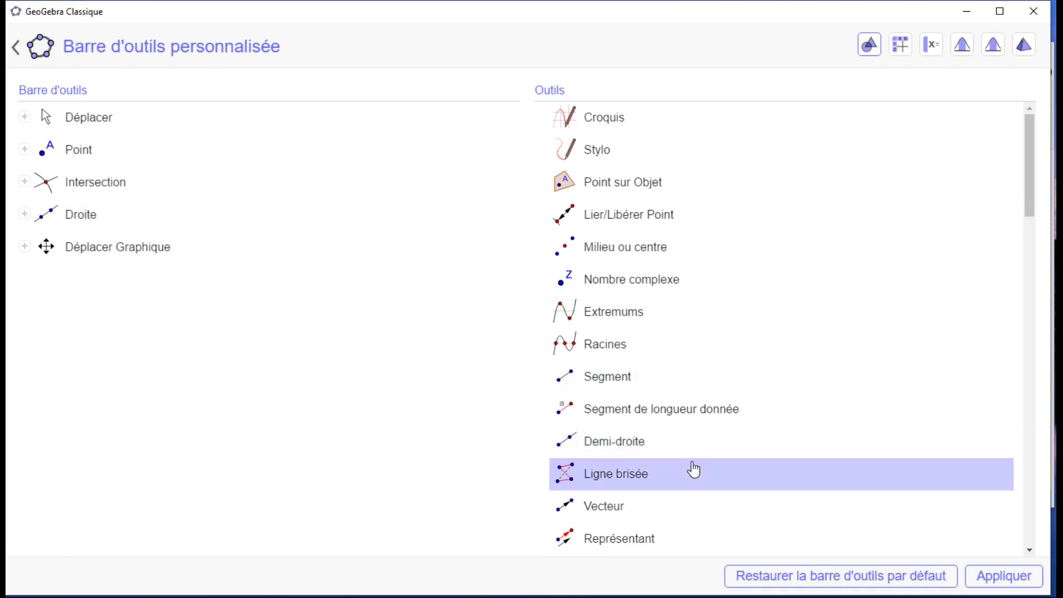
drag(601, 391, 78, 260)
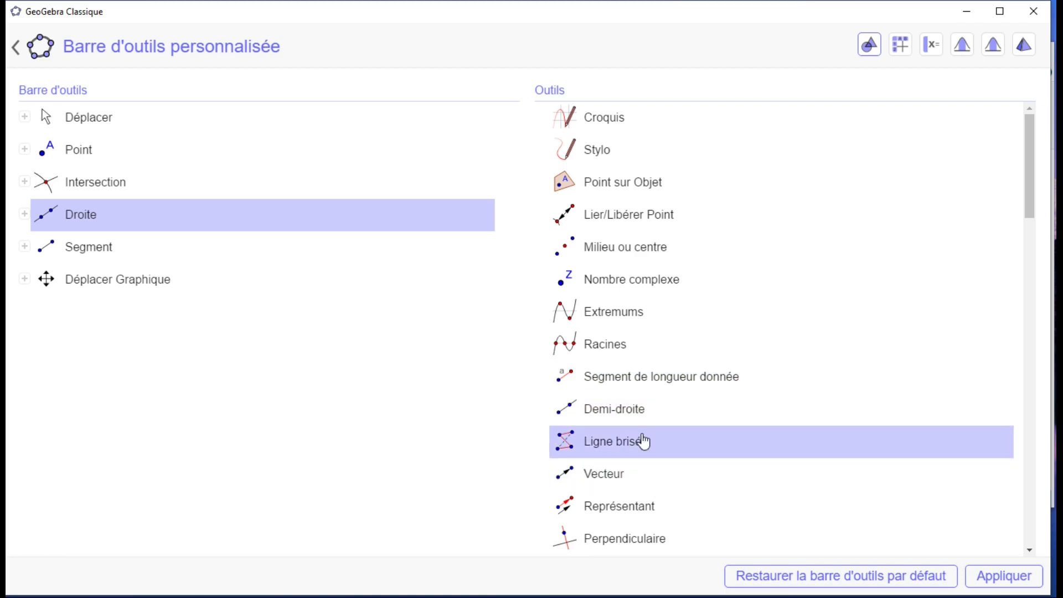
drag(610, 387, 87, 277)
scroll(743, 387, down, 1)
drag(649, 410, 83, 311)
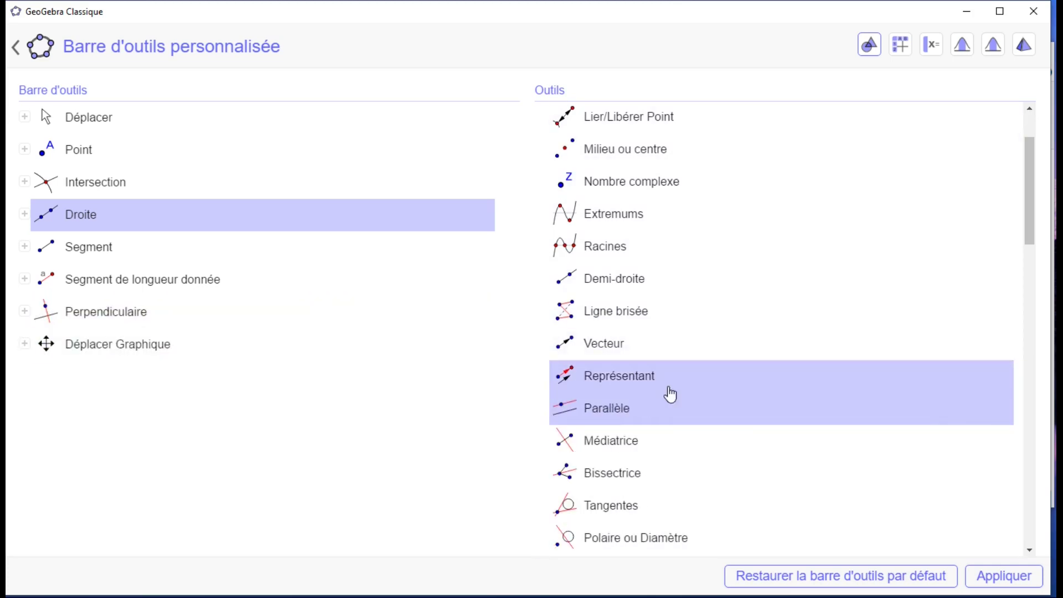
Add Cercle (centre-rayon) as a separate group after Perpendiculaire and apply the custom toolbar
scroll(702, 428, down, 2)
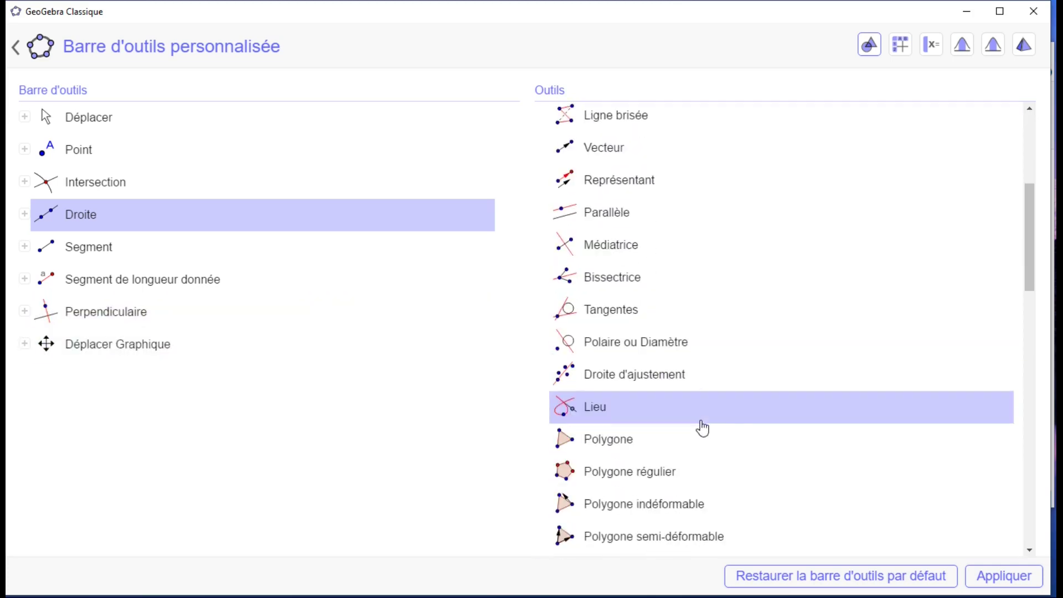
scroll(702, 427, down, 2)
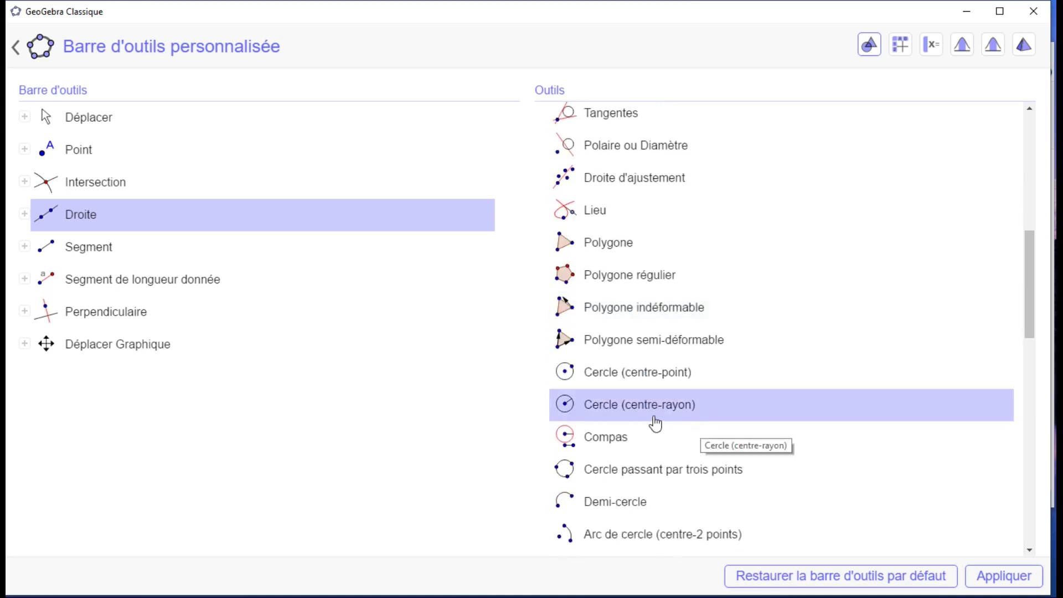
drag(655, 421, 150, 346)
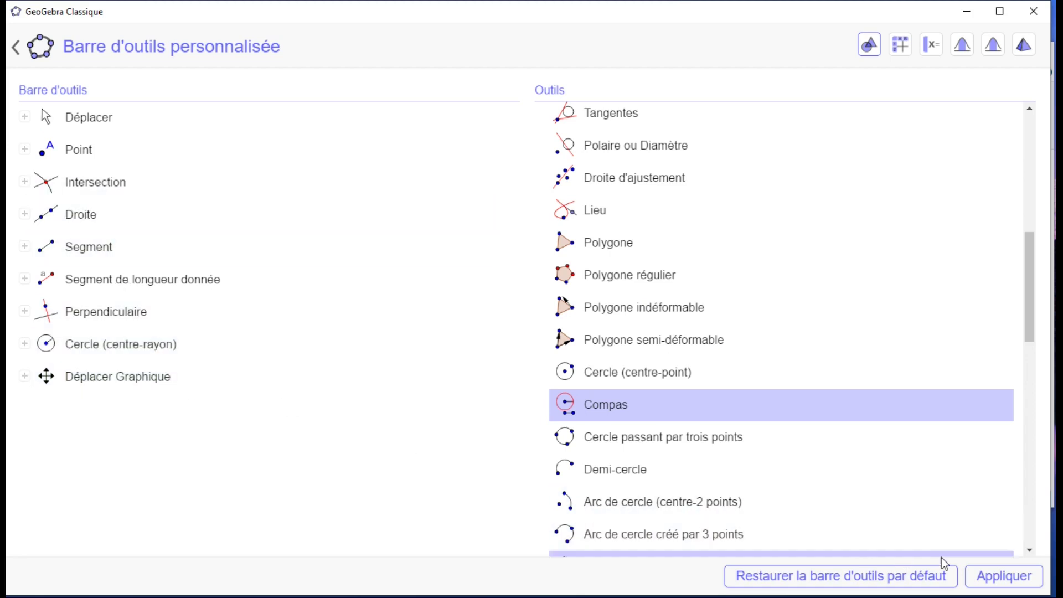
click(1000, 581)
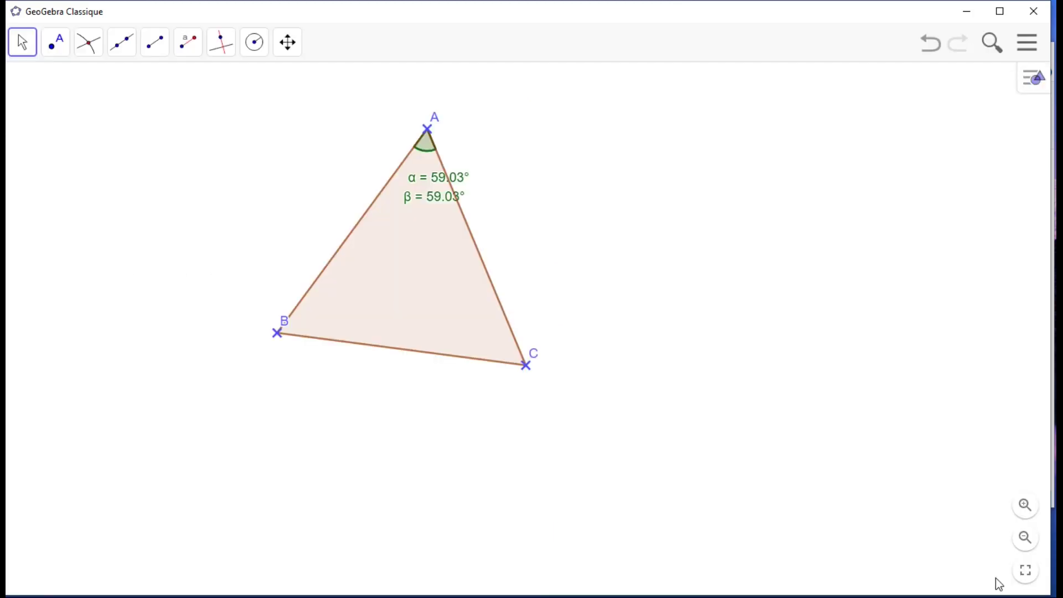
Check the tools of the custom toolbar one after another, from Point through Cercle (centre-rayon), and show the style bar
click(63, 55)
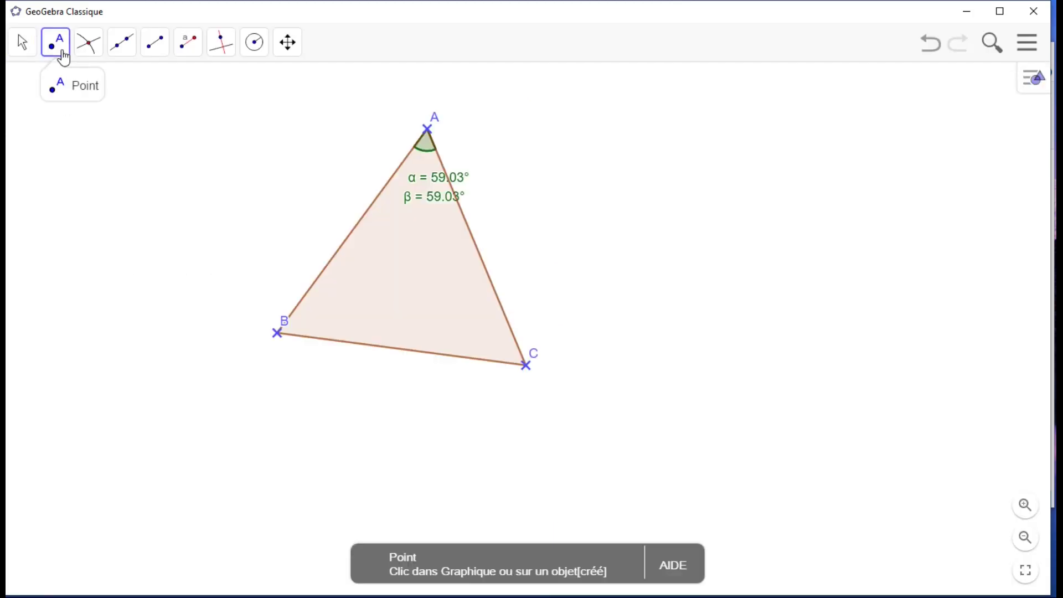
click(89, 49)
click(117, 52)
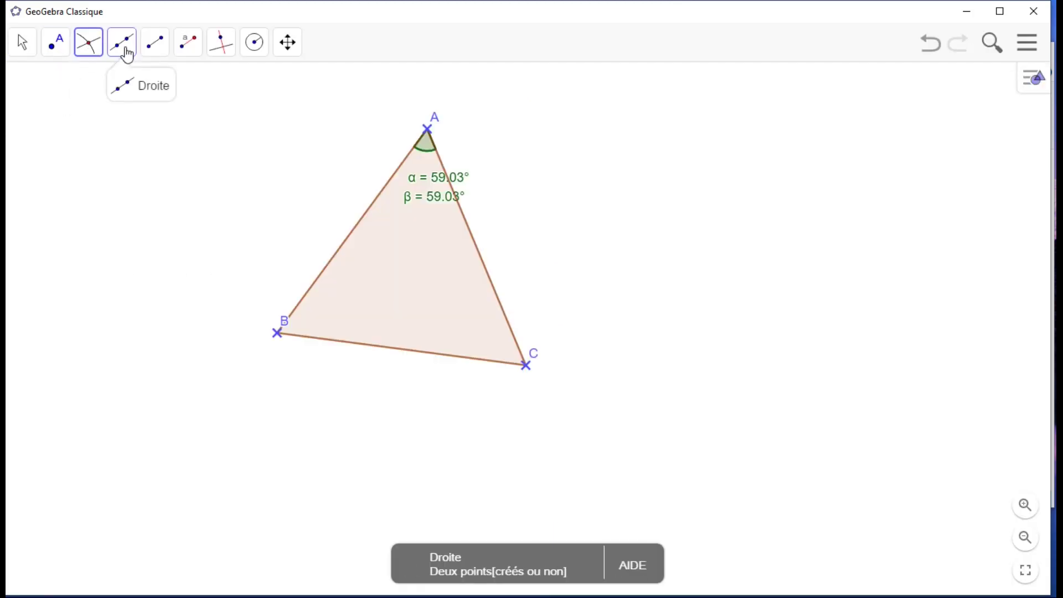
click(157, 51)
click(190, 54)
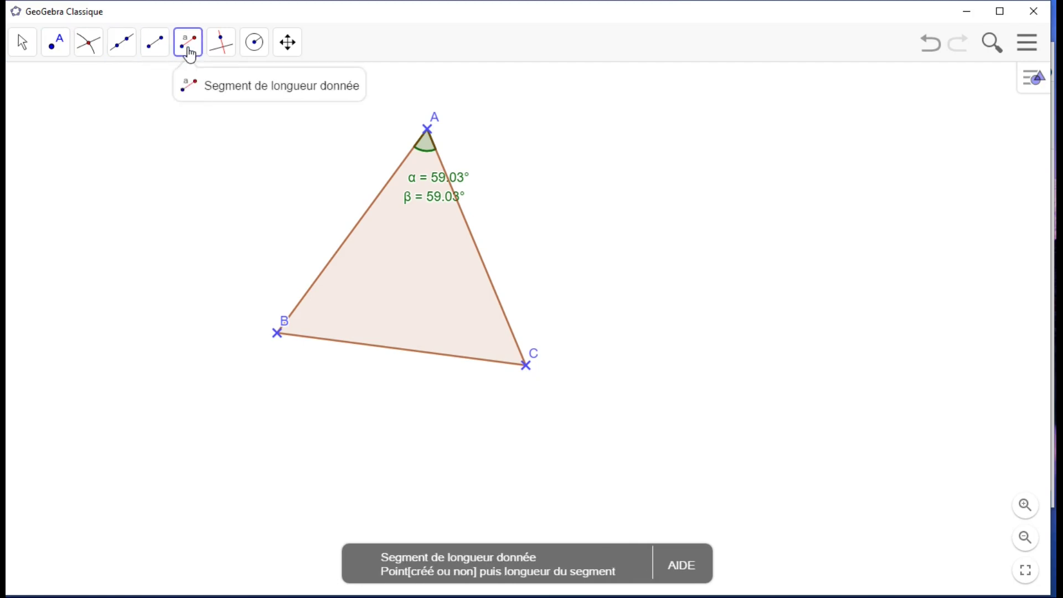
click(219, 48)
click(255, 51)
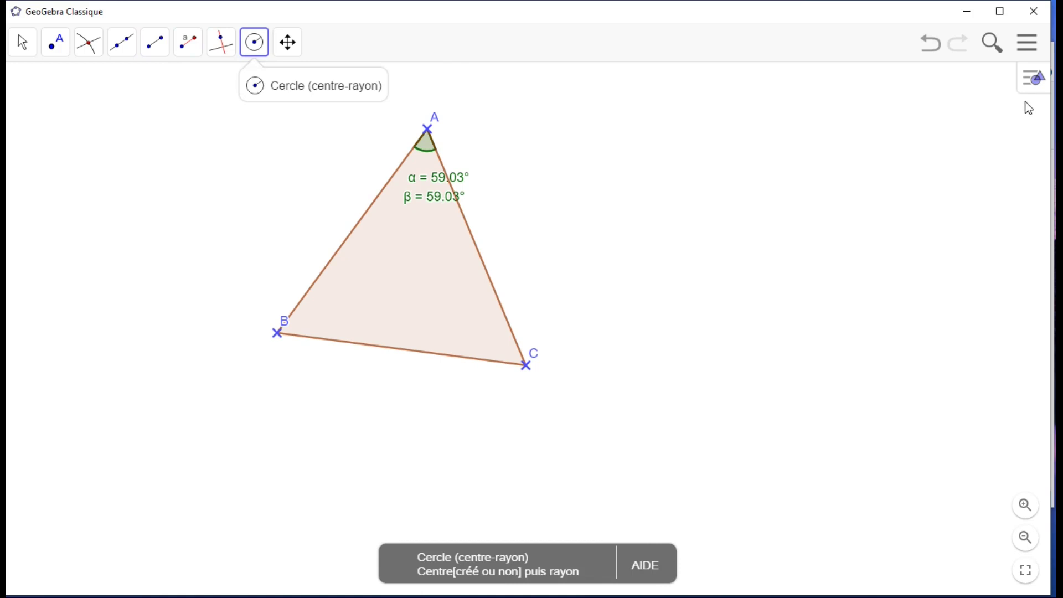
click(1029, 83)
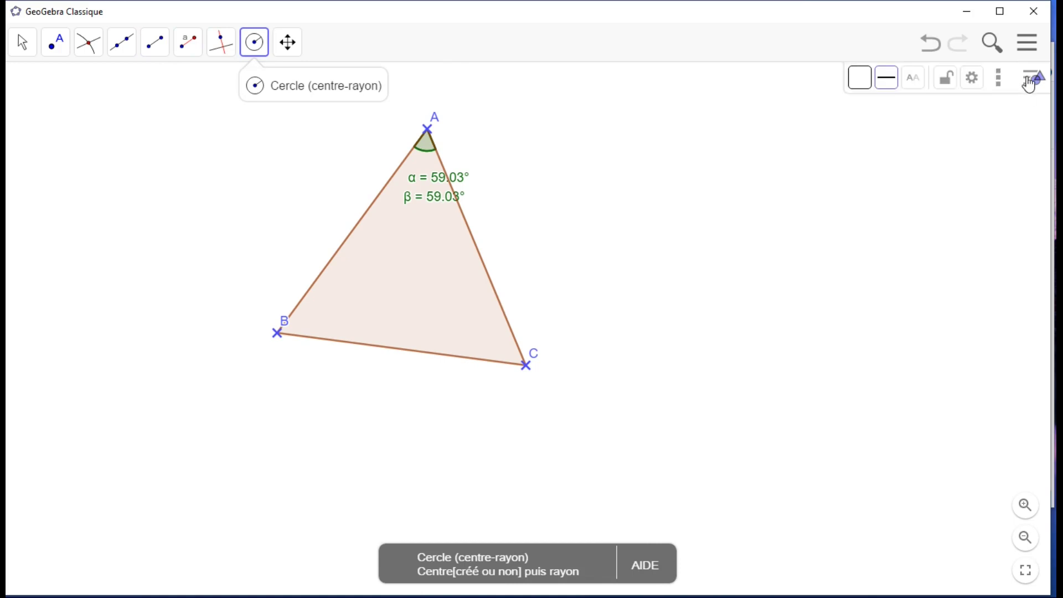
Save the current configuration with the custom toolbar in the global properties and close the settings
click(1027, 43)
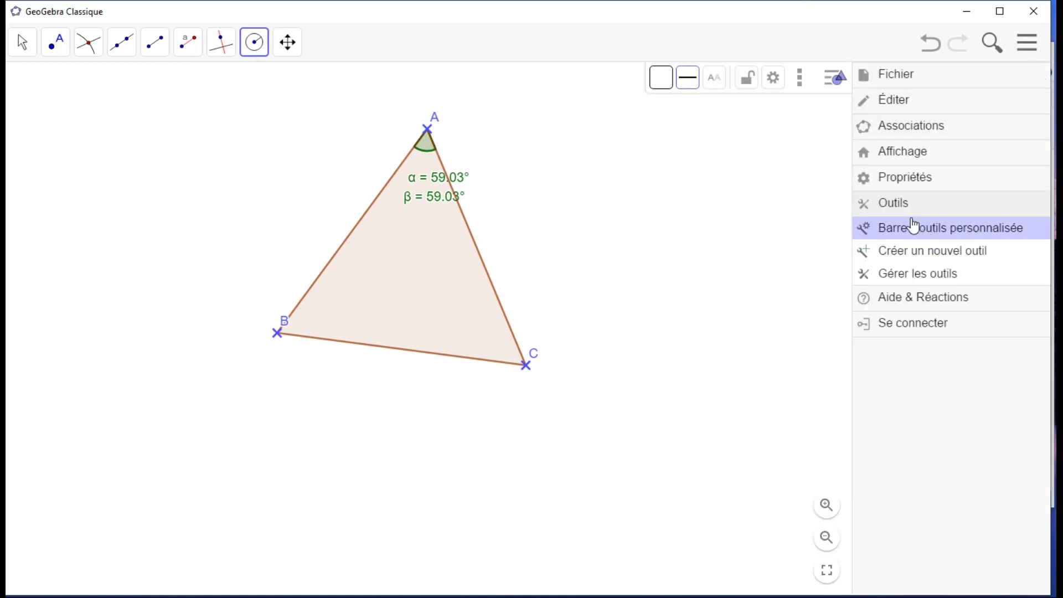
click(901, 183)
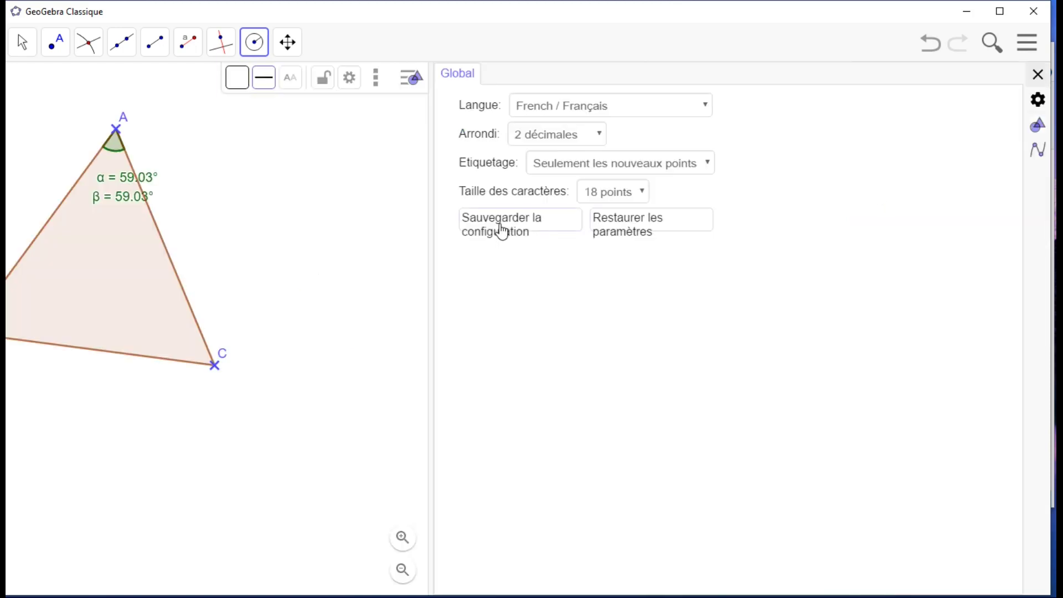
click(1038, 75)
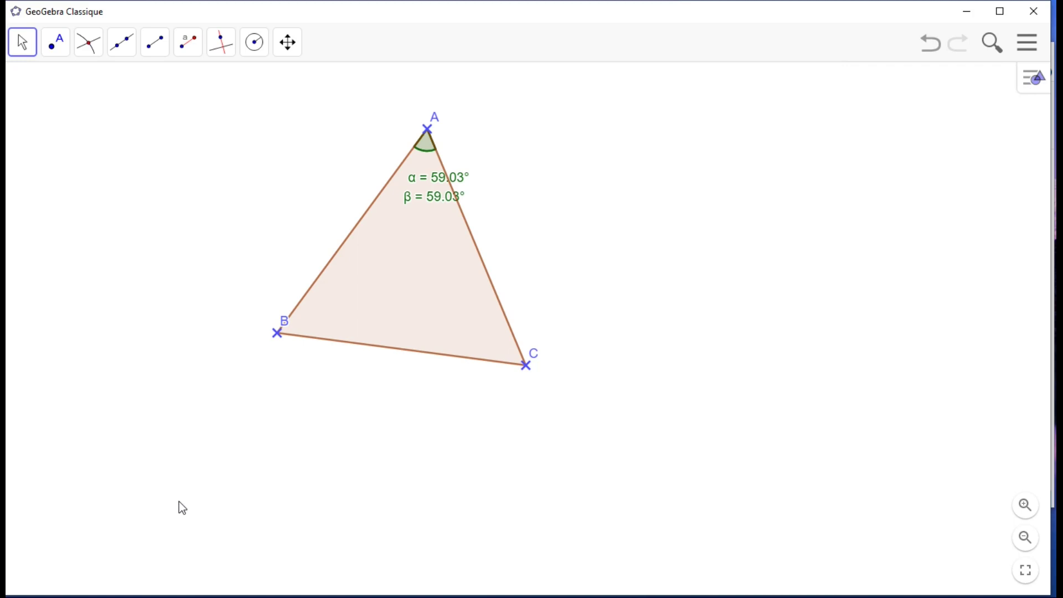
Close GeoGebra Classique without saving the construction, restart it and dismiss the settings for an empty drawing area
click(1039, 17)
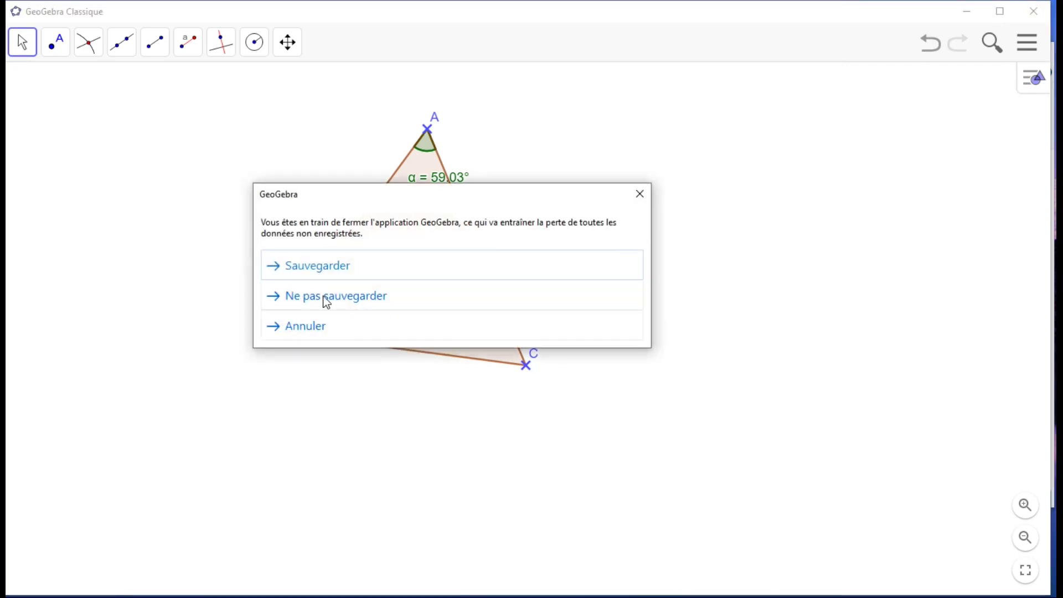
click(325, 300)
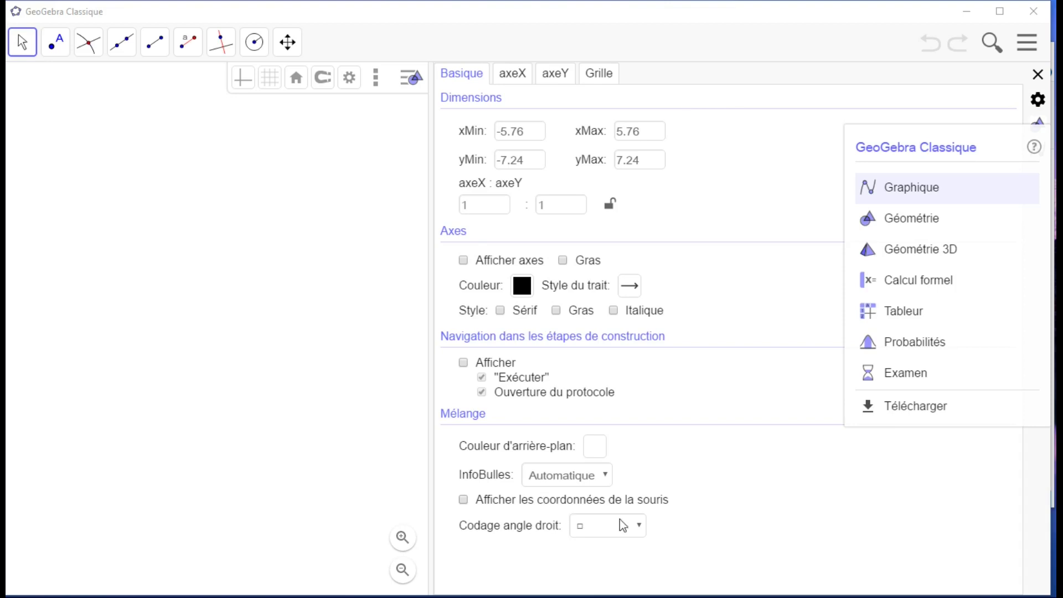
click(1038, 75)
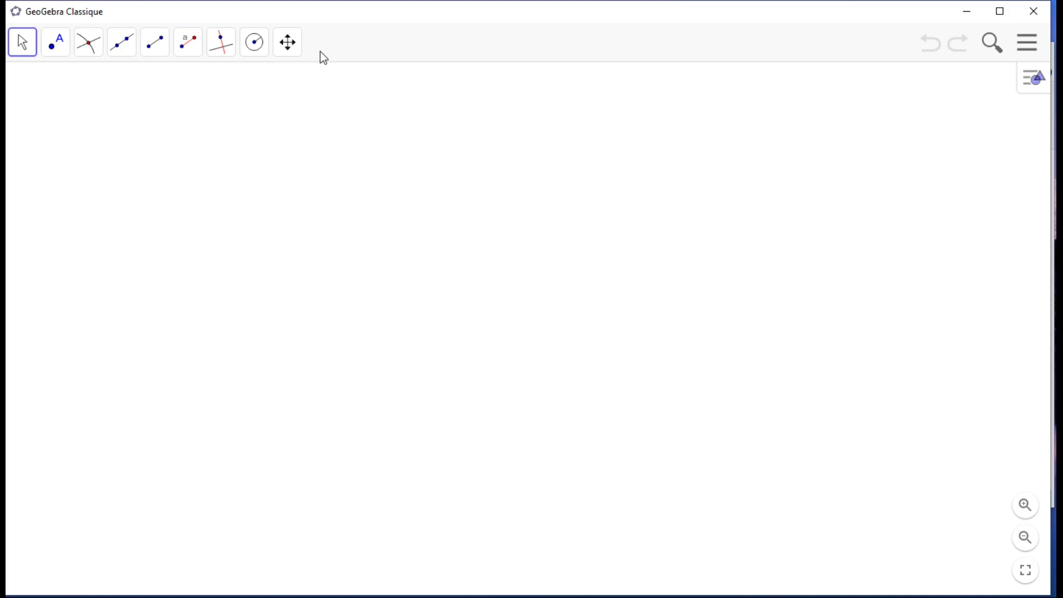
Place two free points with the Point tool, the second one lower and to the right of the first
click(66, 56)
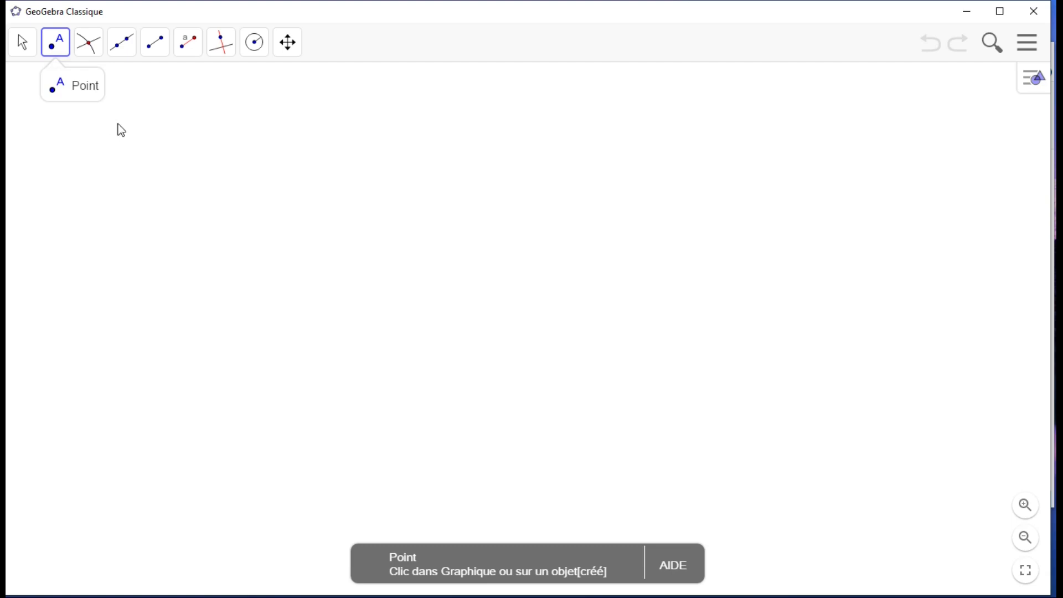
click(118, 123)
click(268, 179)
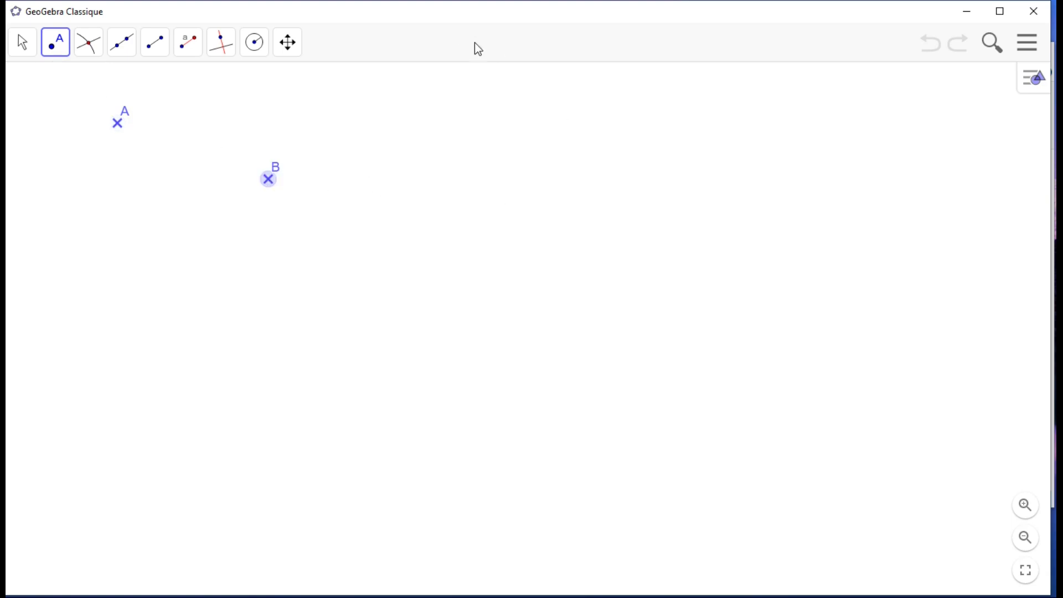
Add Angle to the custom toolbar as its own group between Cercle (centre-rayon) and Déplacer Graphique, and apply it
click(1027, 47)
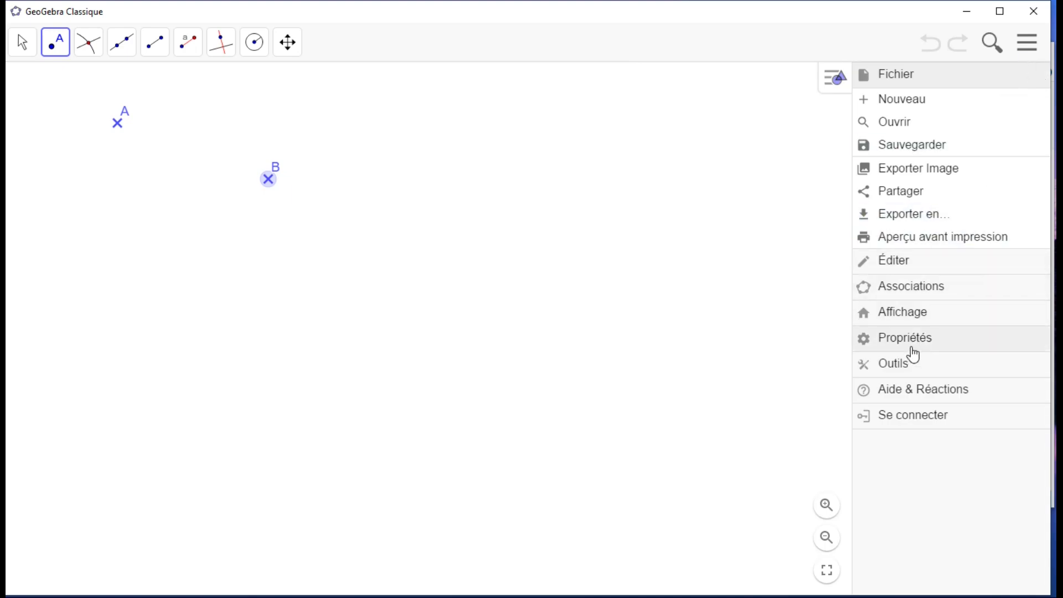
click(914, 370)
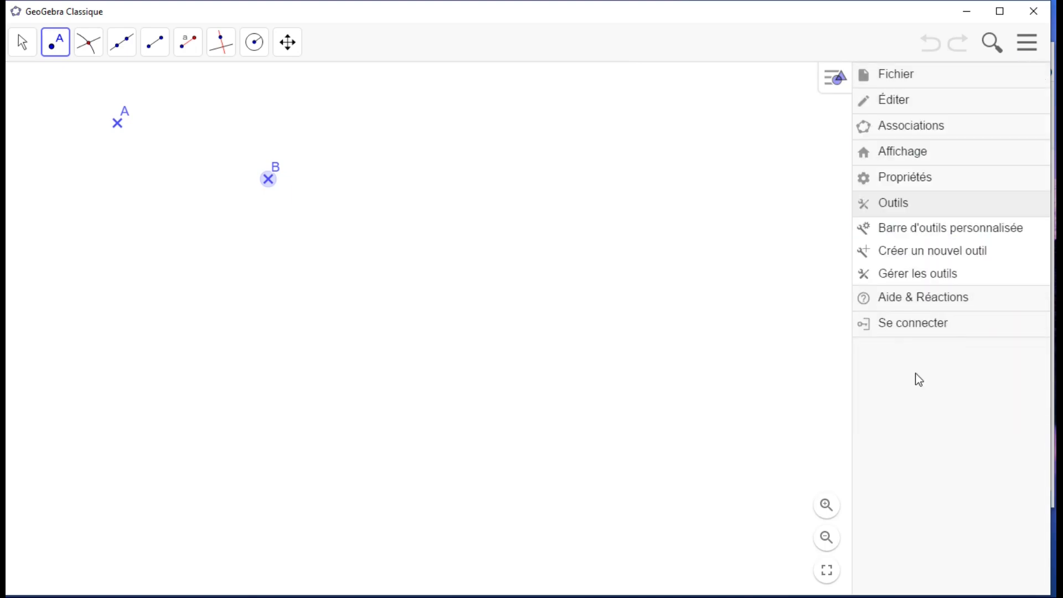
click(955, 235)
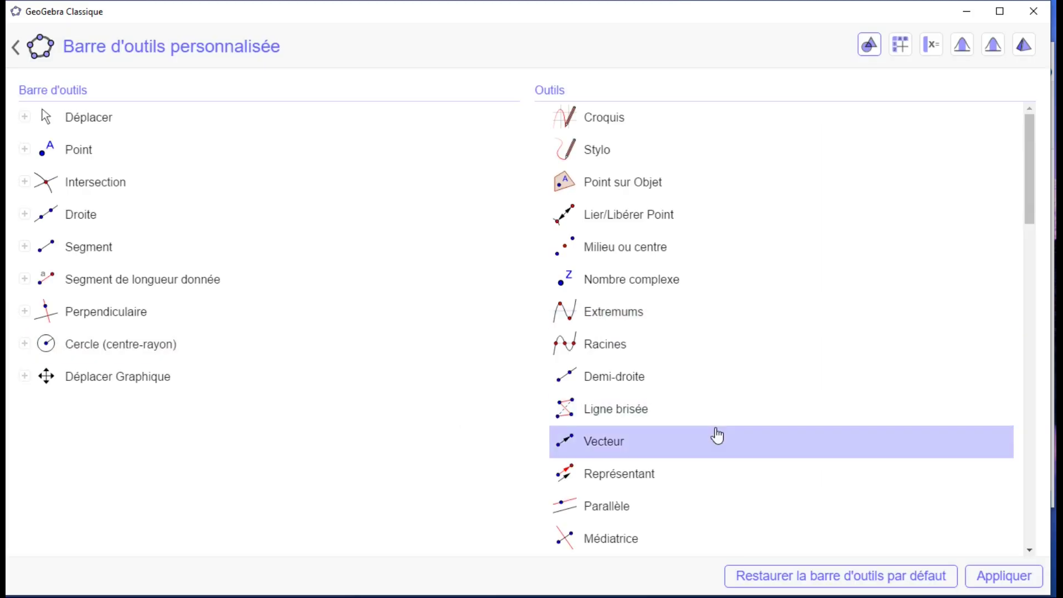
scroll(717, 435, down, 5)
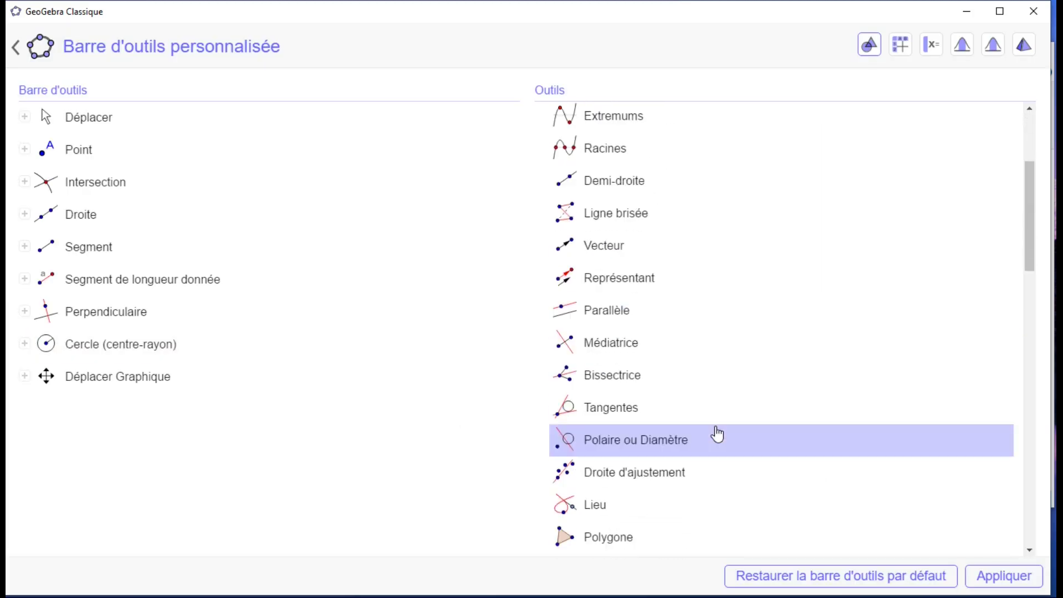
scroll(717, 435, down, 4)
scroll(718, 432, down, 10)
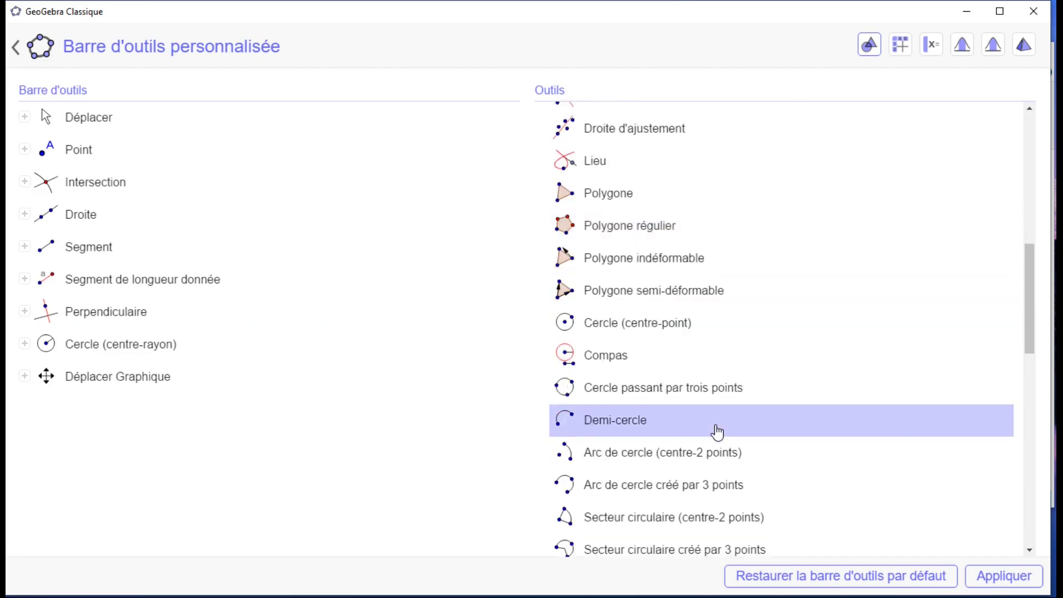
scroll(717, 432, down, 5)
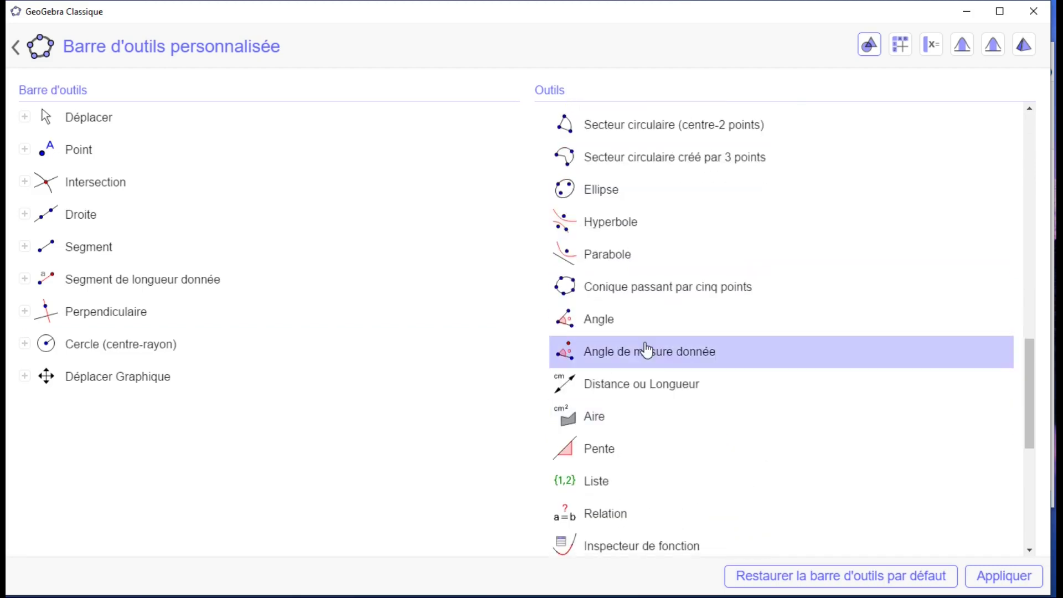
drag(579, 326, 180, 380)
click(1006, 579)
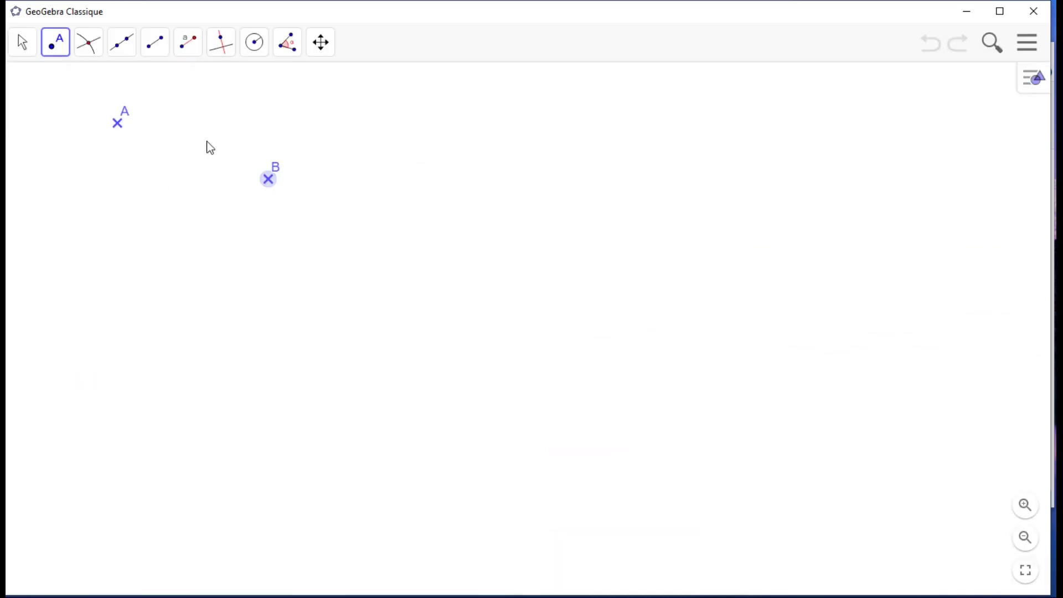
Draw two crossing segments with new endpoints to the right of points A and B
click(156, 53)
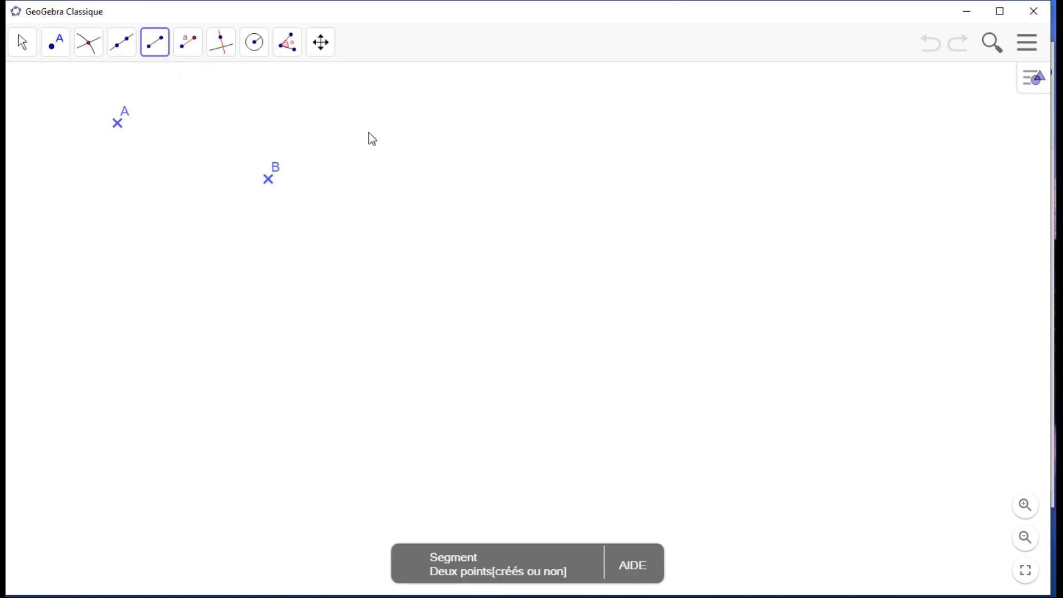
click(506, 159)
click(393, 175)
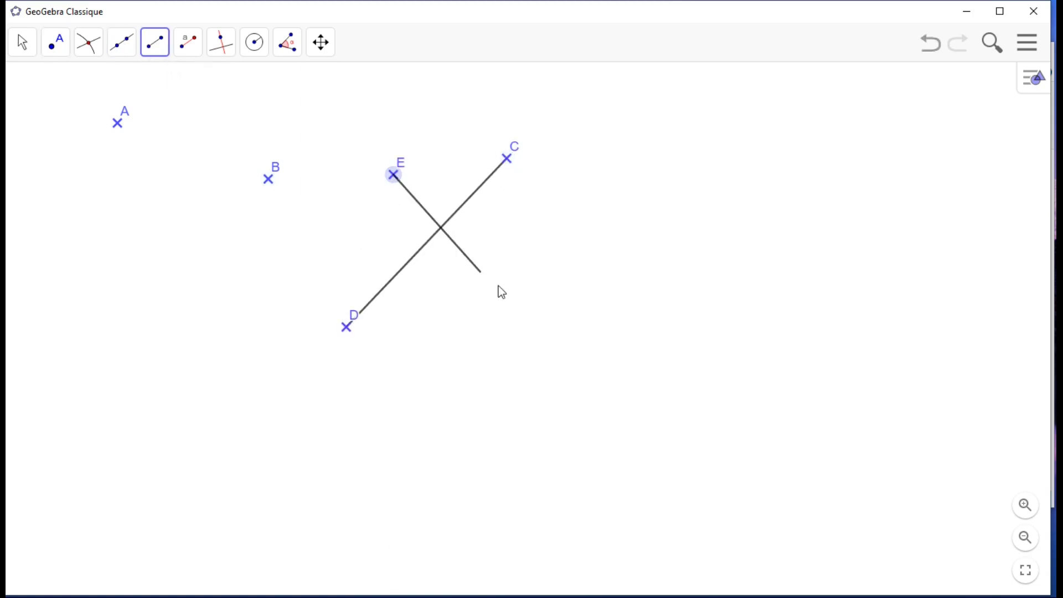
click(527, 308)
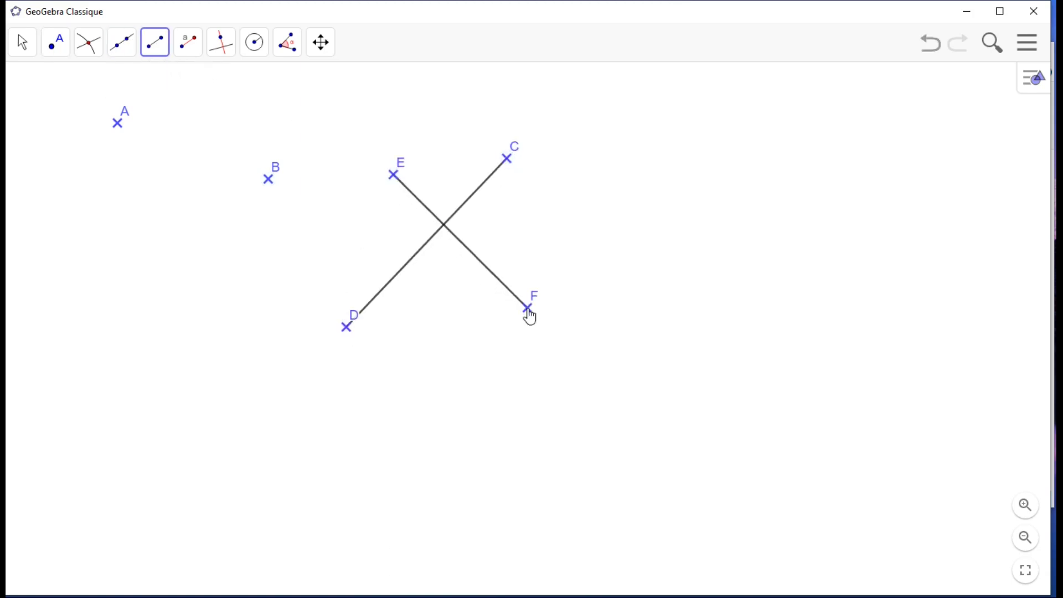
Create the angle between segments CD and EF with the Angle tool
click(288, 50)
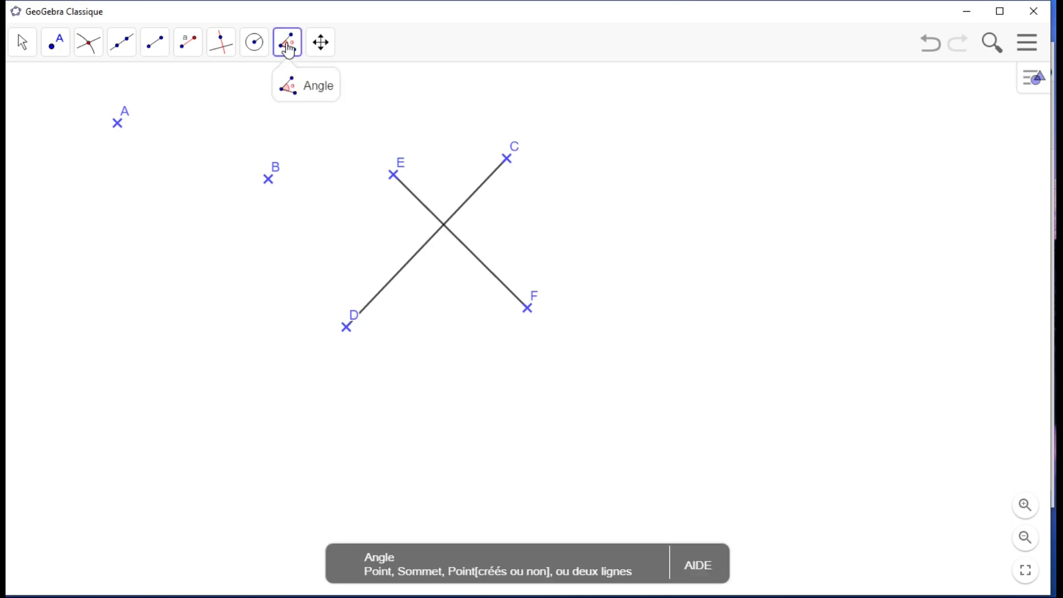
click(1035, 83)
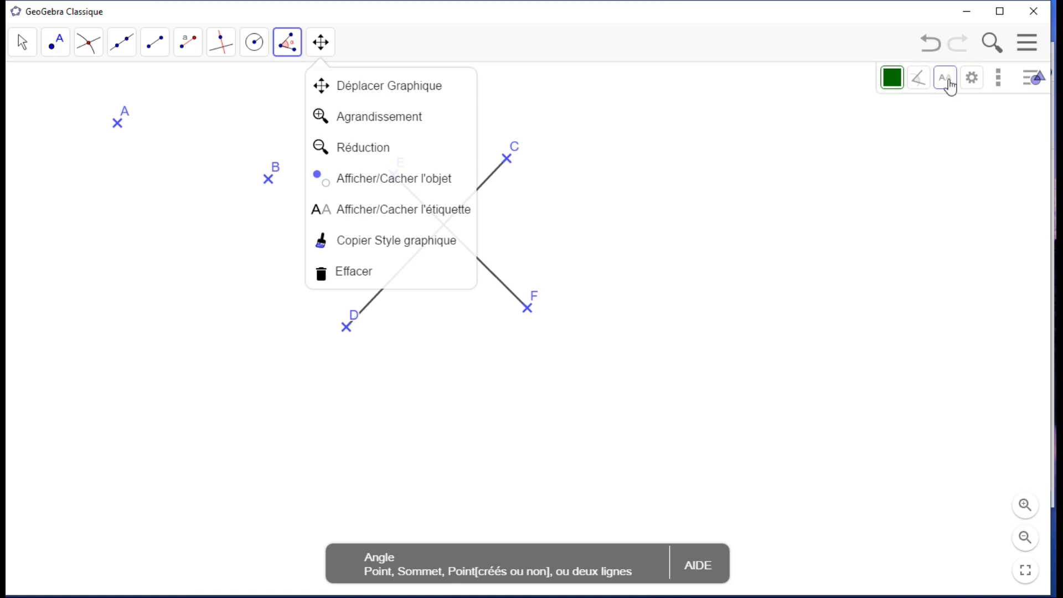
click(923, 86)
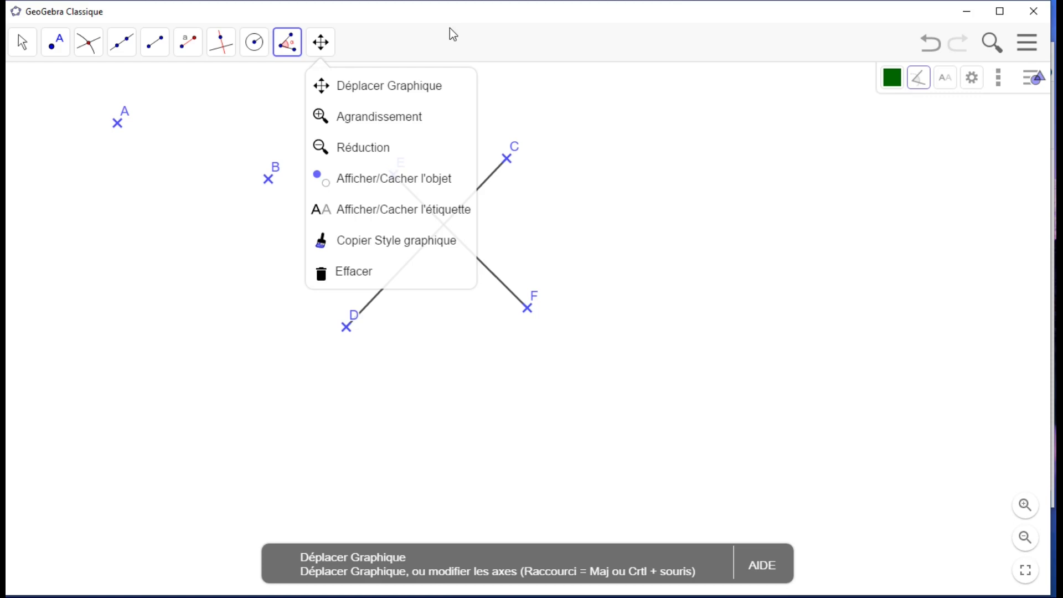
click(492, 187)
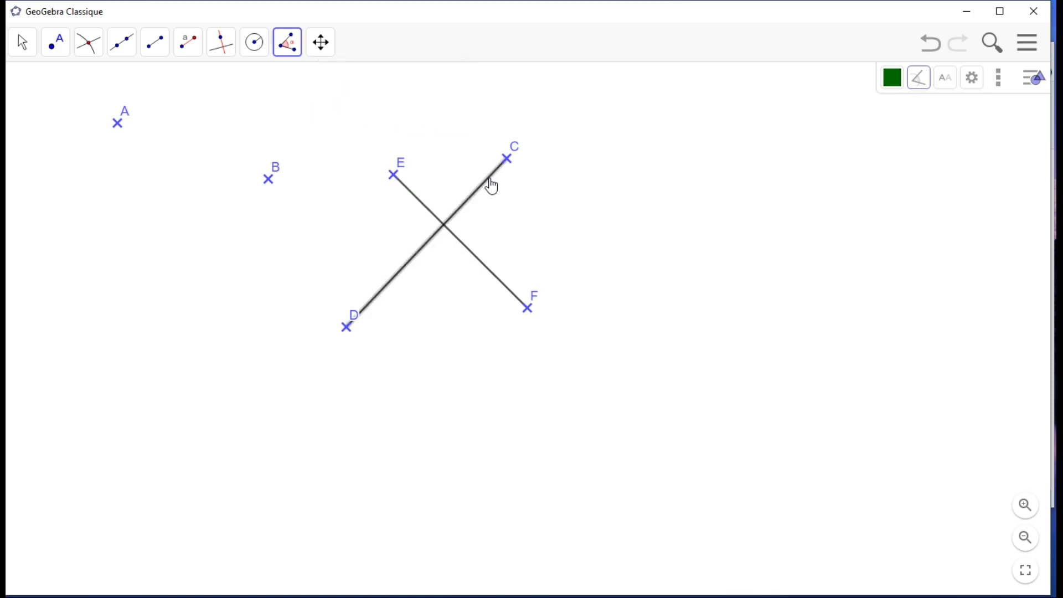
click(483, 268)
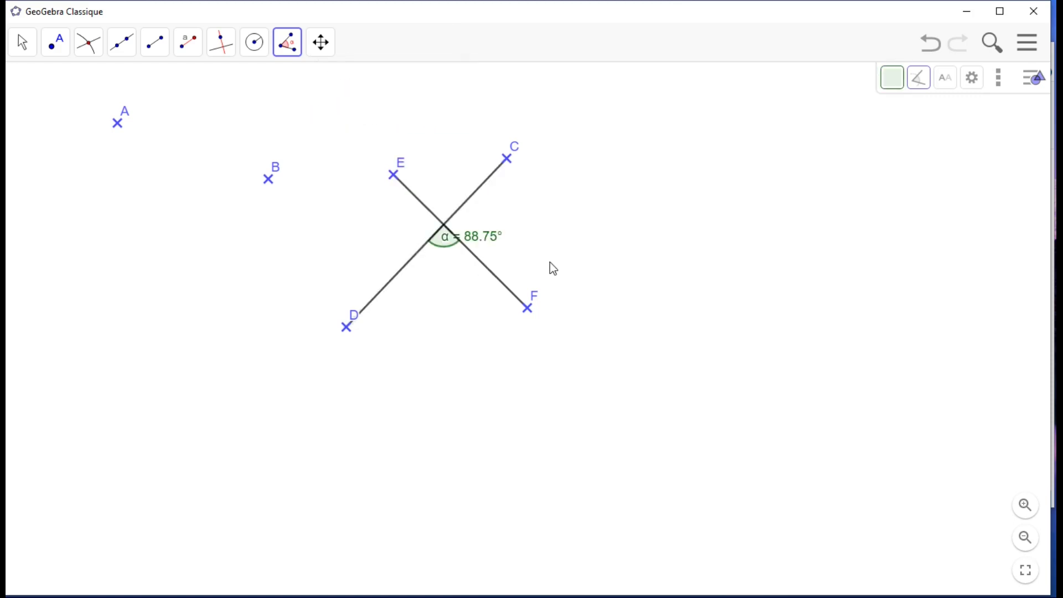
Return to Déplacer and move the angle's label below its arc
key(Escape)
click(450, 252)
drag(443, 240, 439, 279)
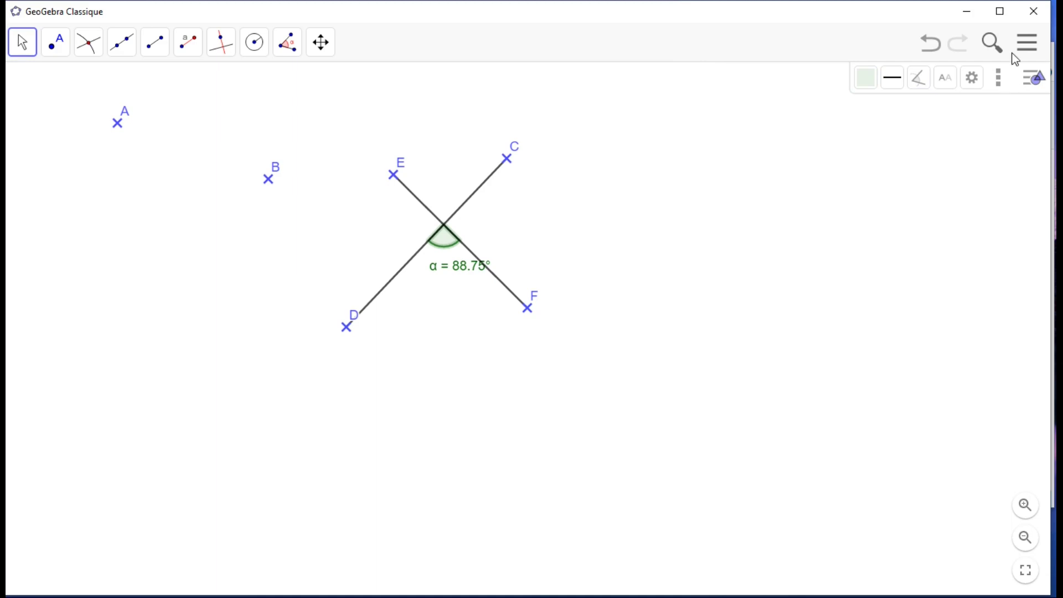
Restore the default toolbar in the toolbar customisation and apply it
click(1029, 50)
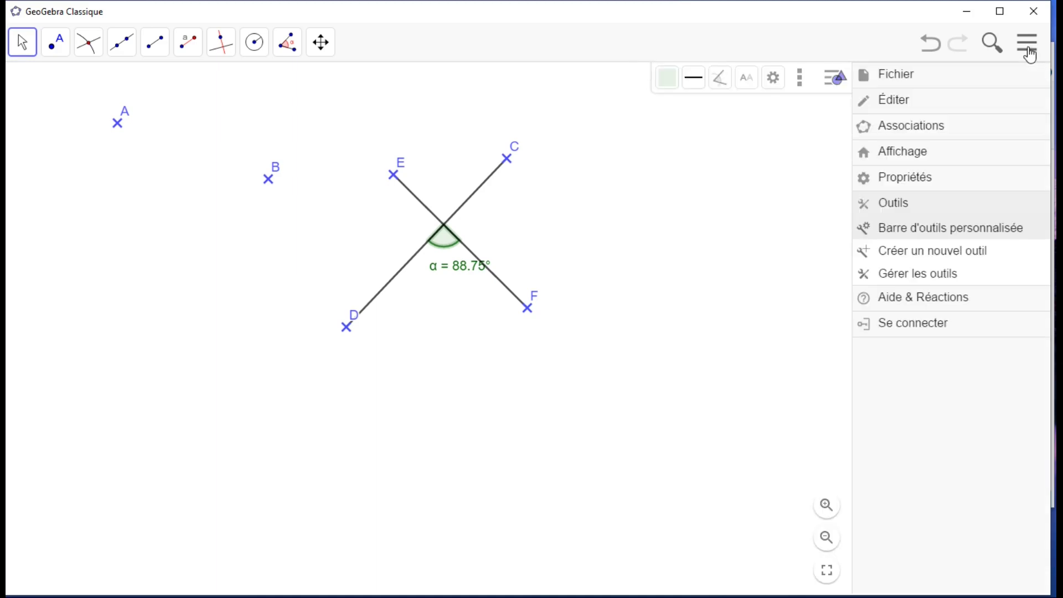
click(923, 235)
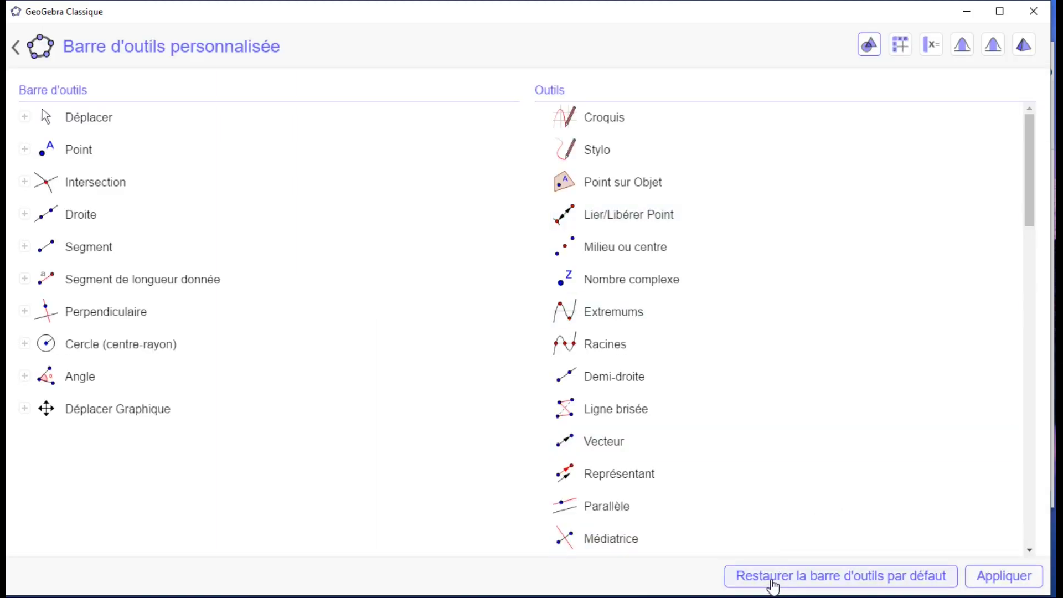
click(863, 576)
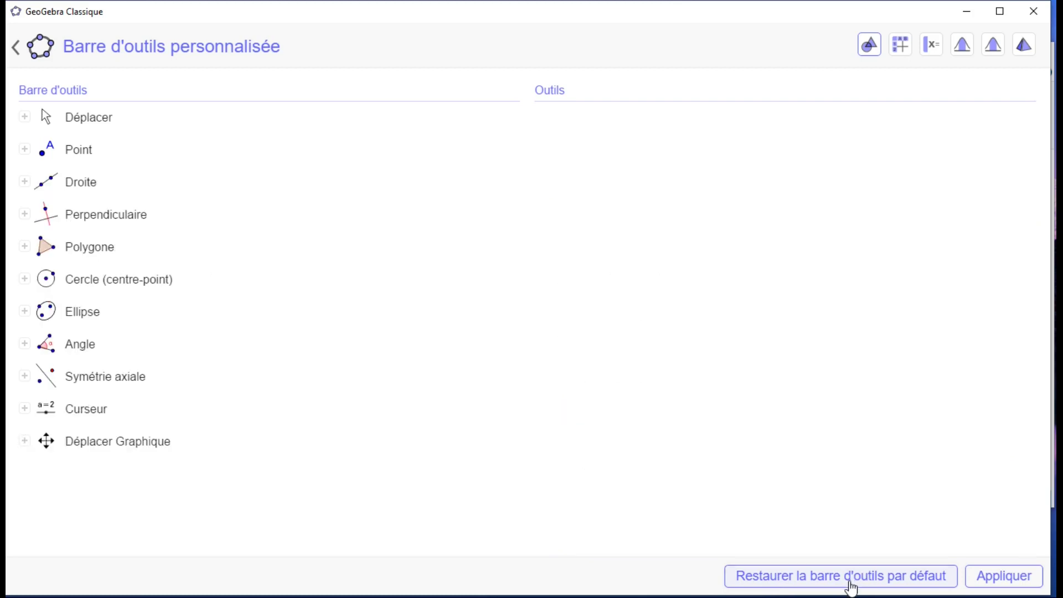
click(1000, 580)
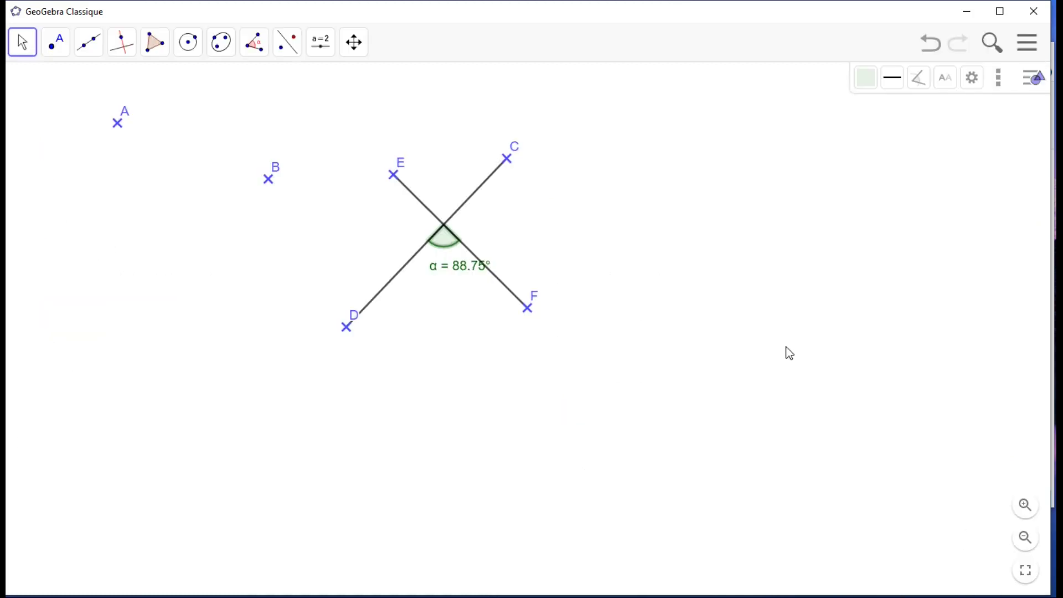
Save the configuration with the default toolbar in the global properties and close the settings
click(1027, 43)
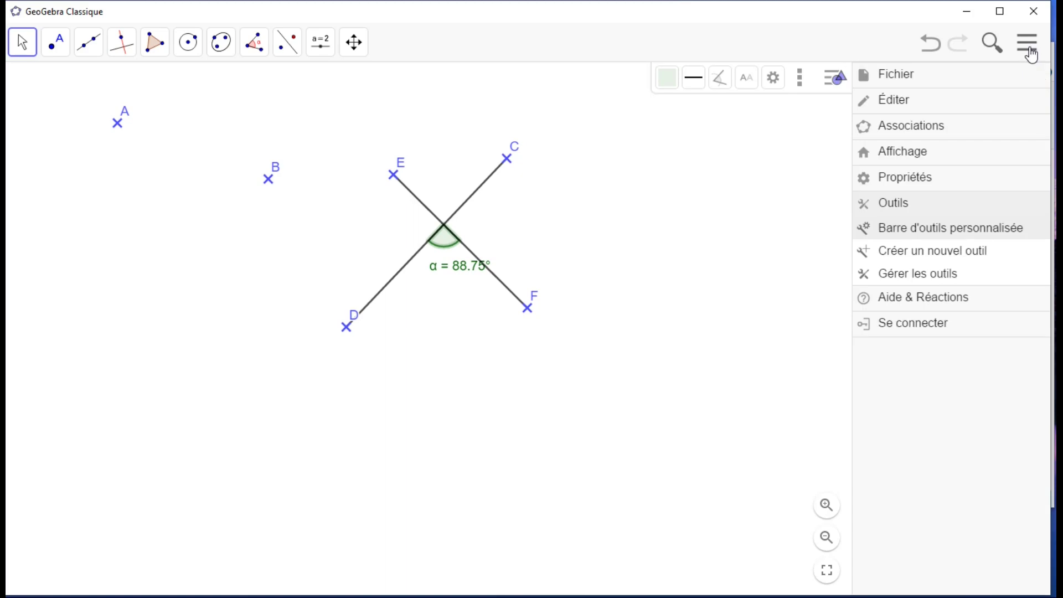
click(894, 187)
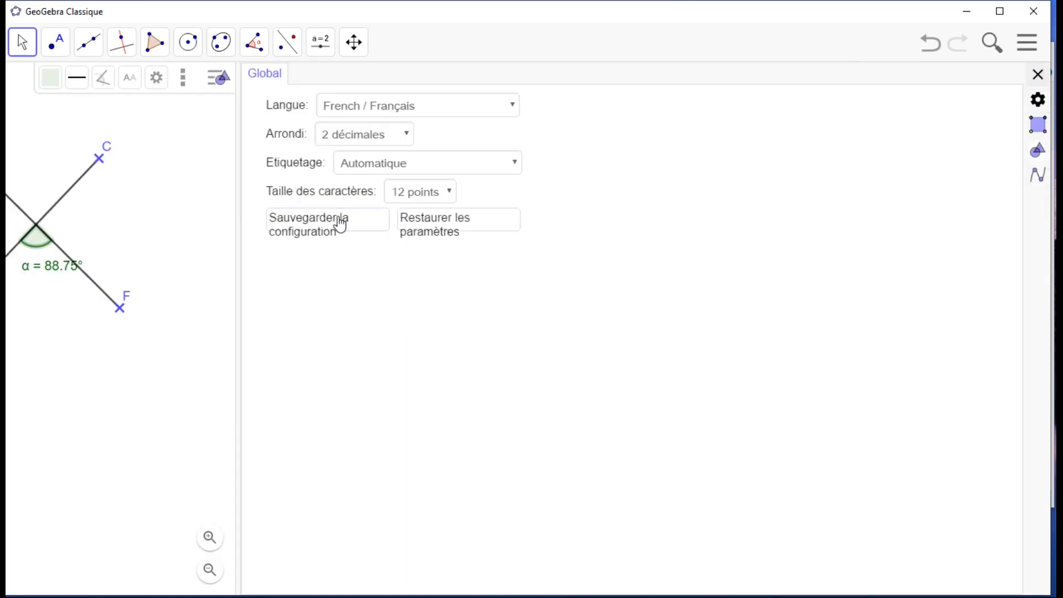
click(1038, 75)
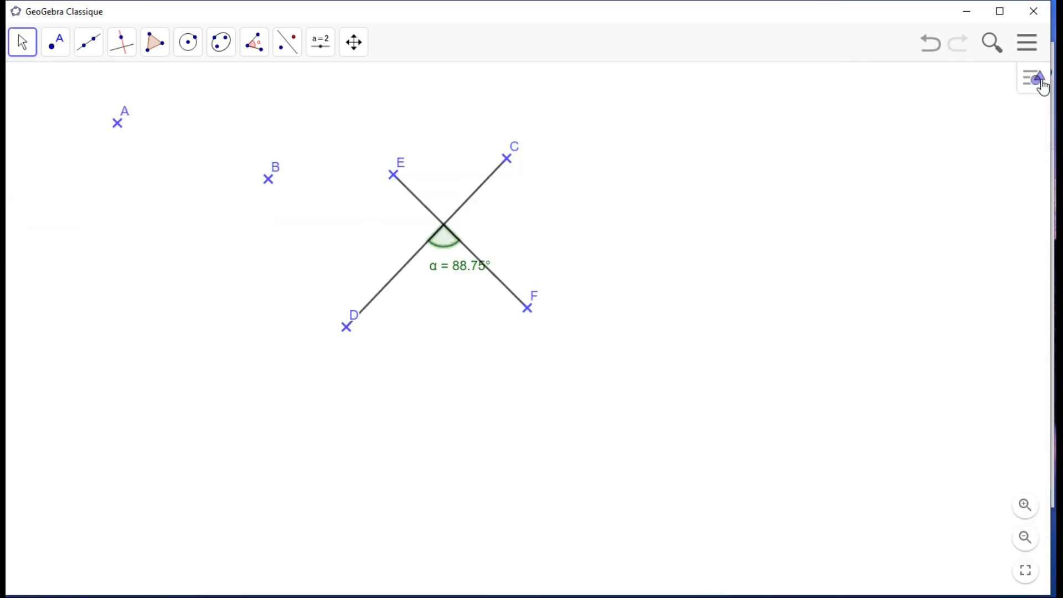